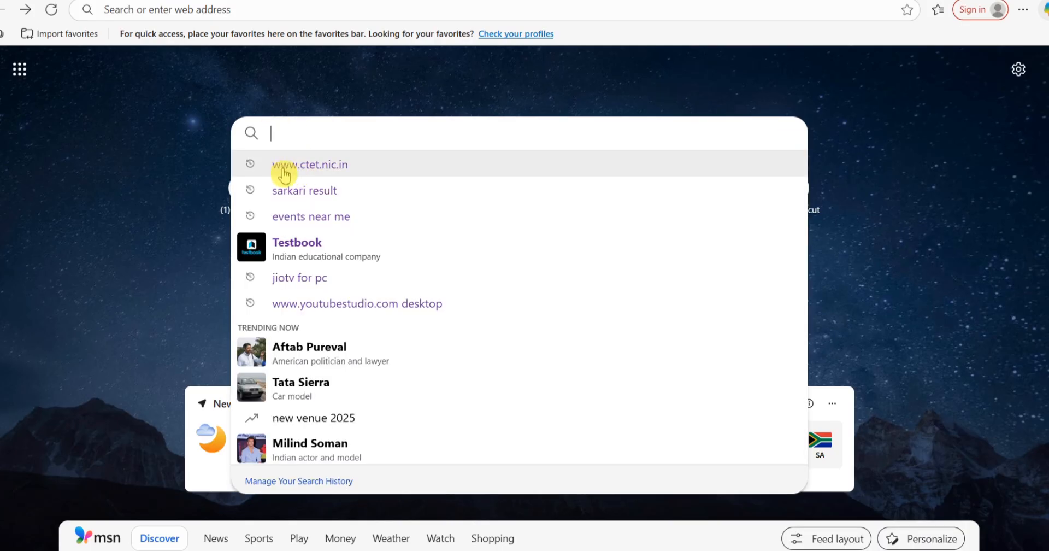
left_click(322, 170)
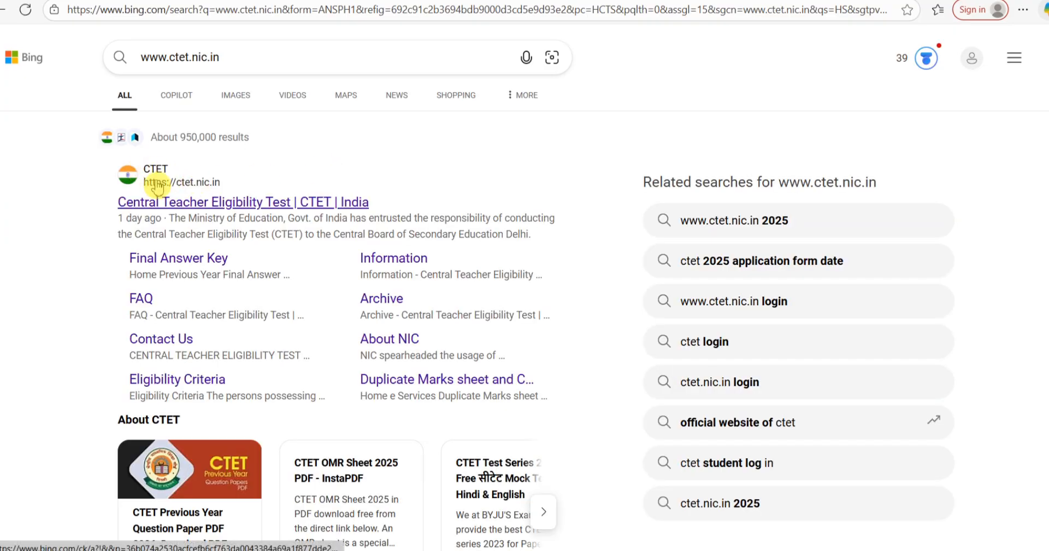
left_click(188, 208)
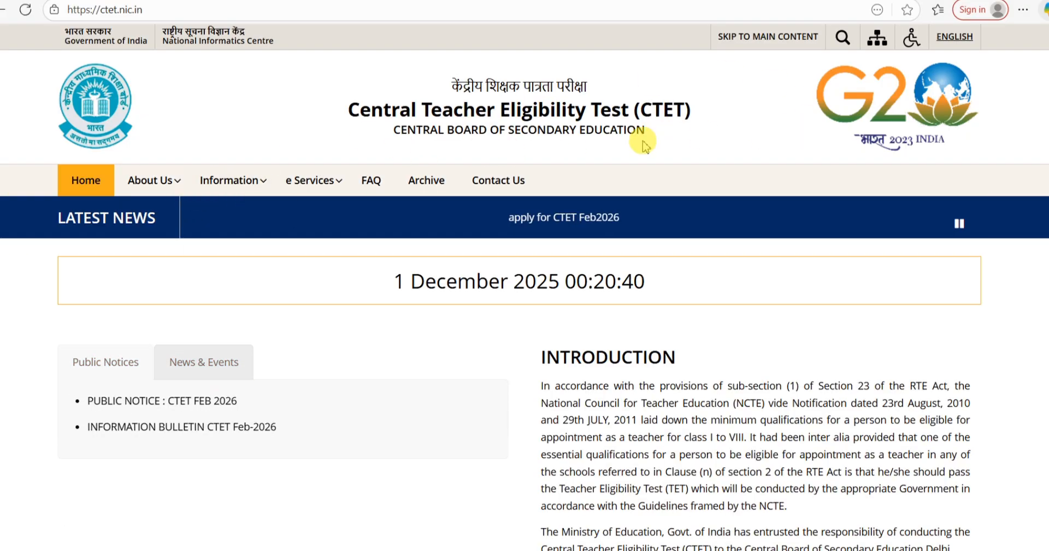
left_click(198, 404)
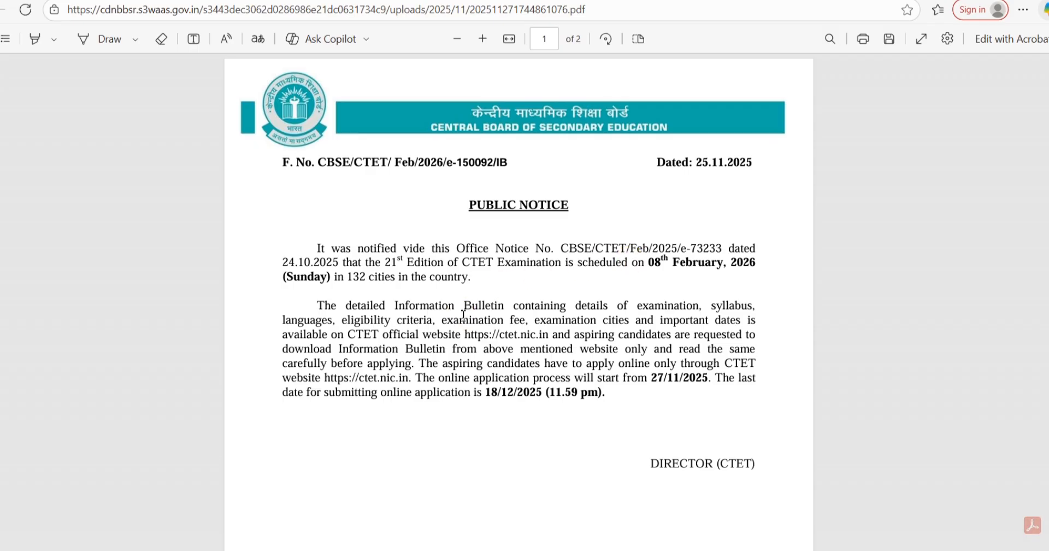
key("ctrl+shift+Tab")
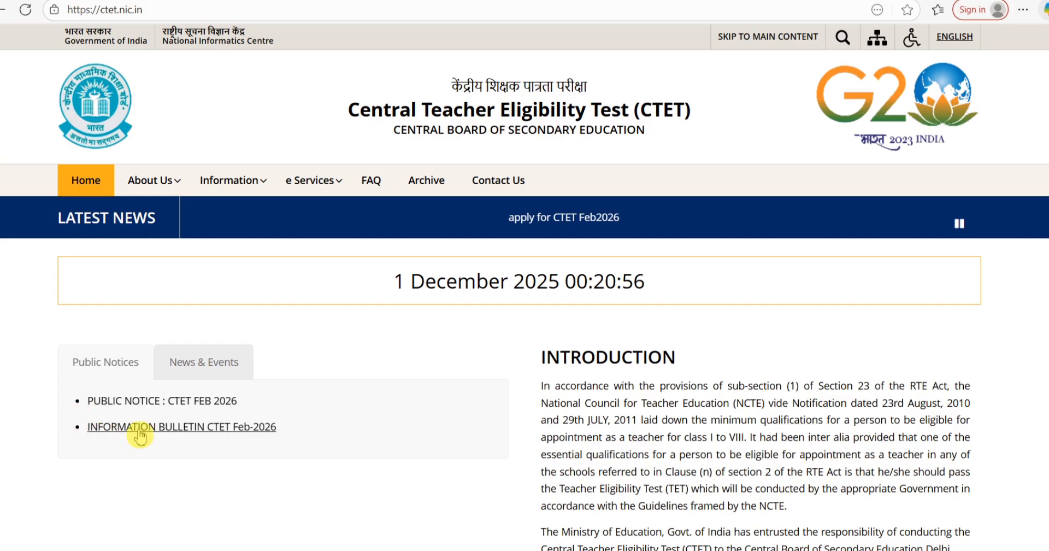
left_click(223, 429)
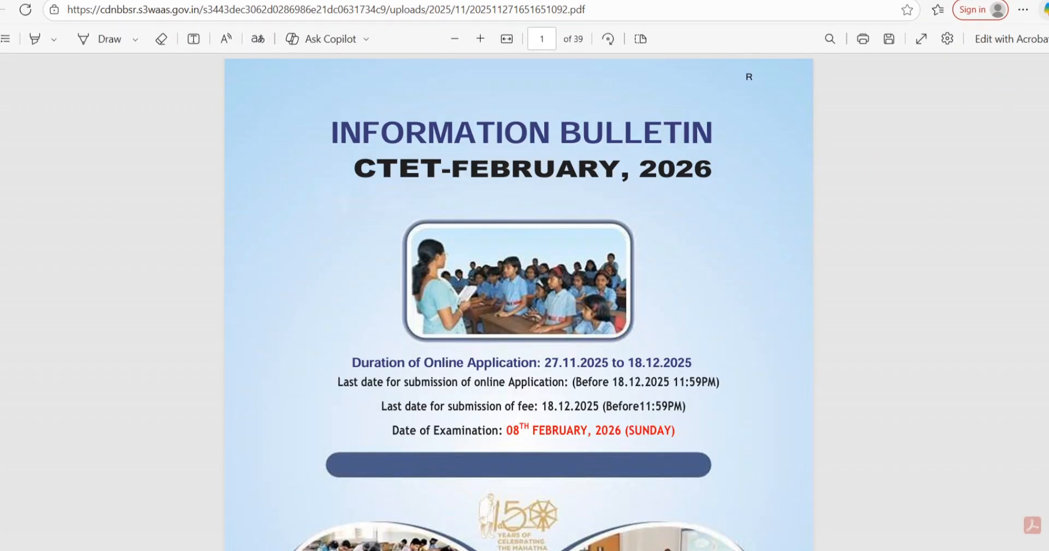
scroll(519, 300, "down", 20)
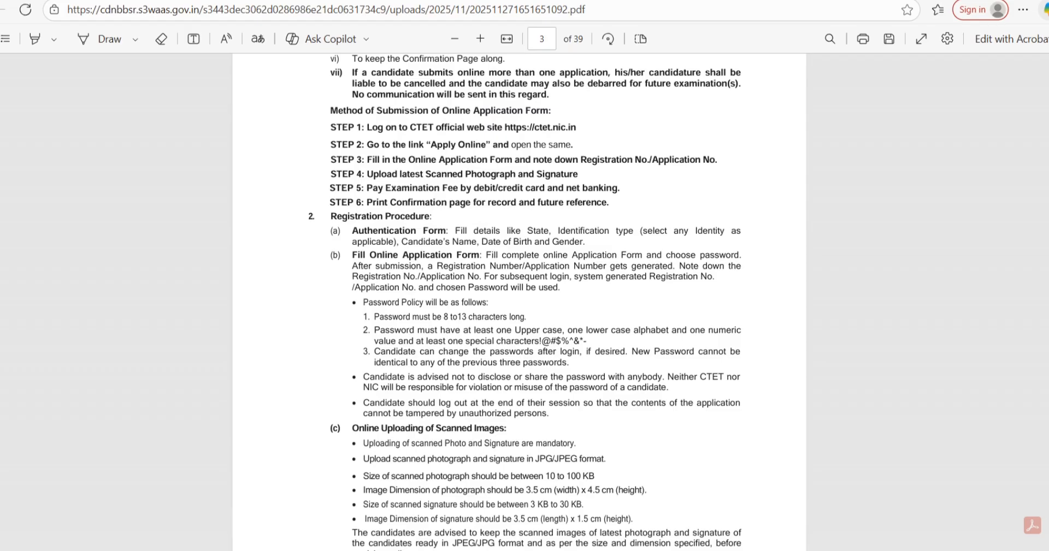
scroll(519, 301, "down", 20)
scroll(519, 300, "up", 20)
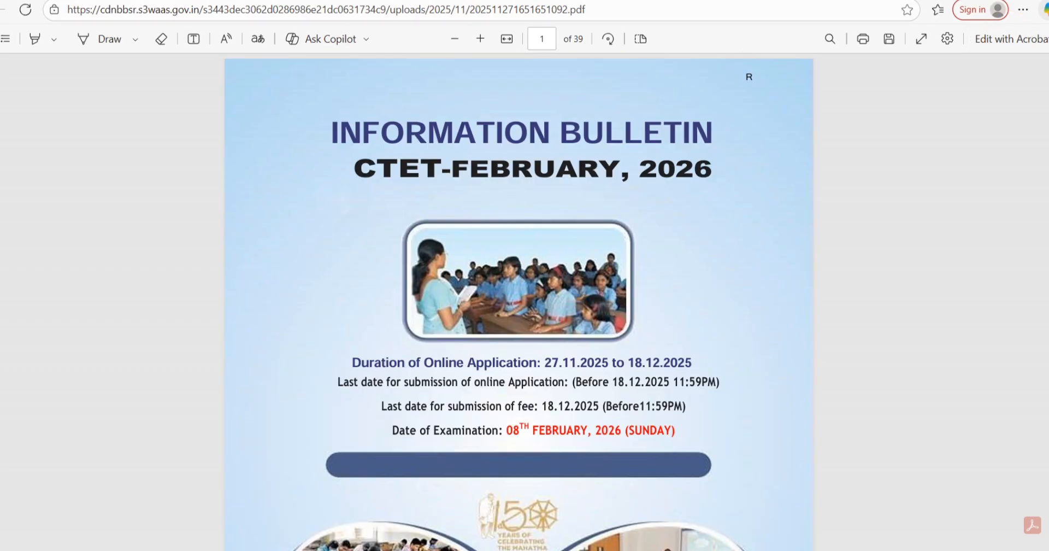
key("ctrl+shift+Tab")
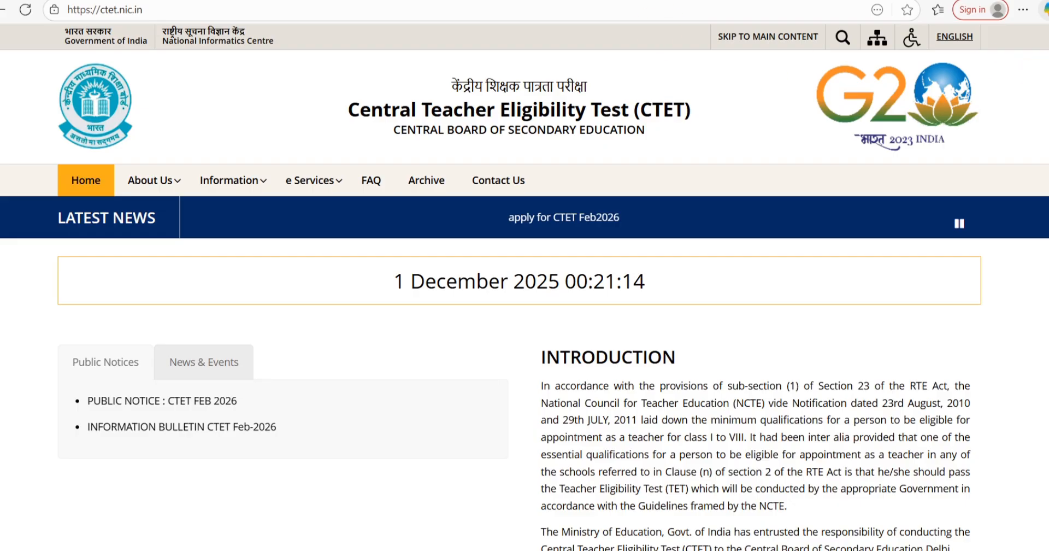
Follow 'apply for CTET Feb2026' under Candidate Activity and accept the redirect to the application site
scroll(524, 287, "down", 8)
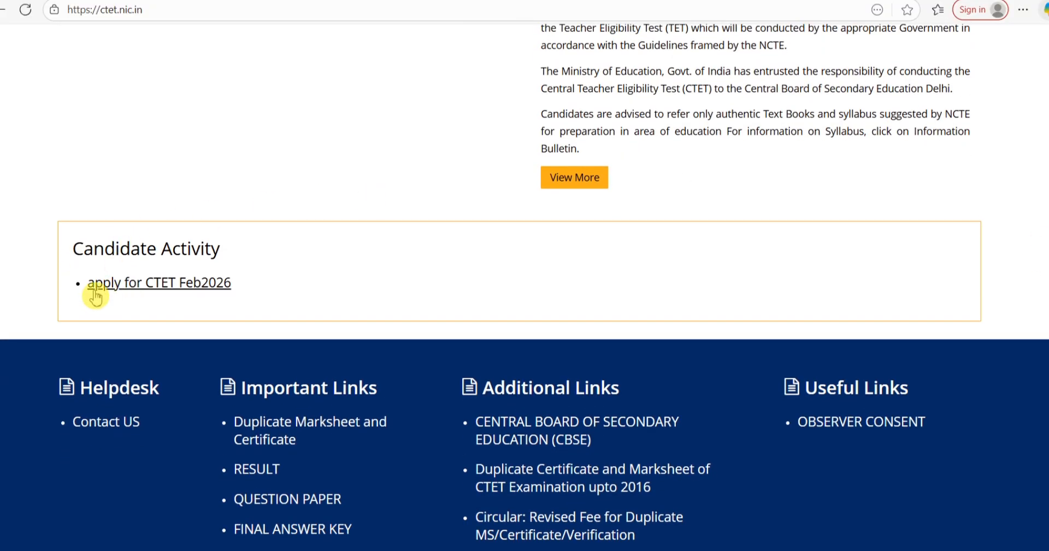
left_click(199, 292)
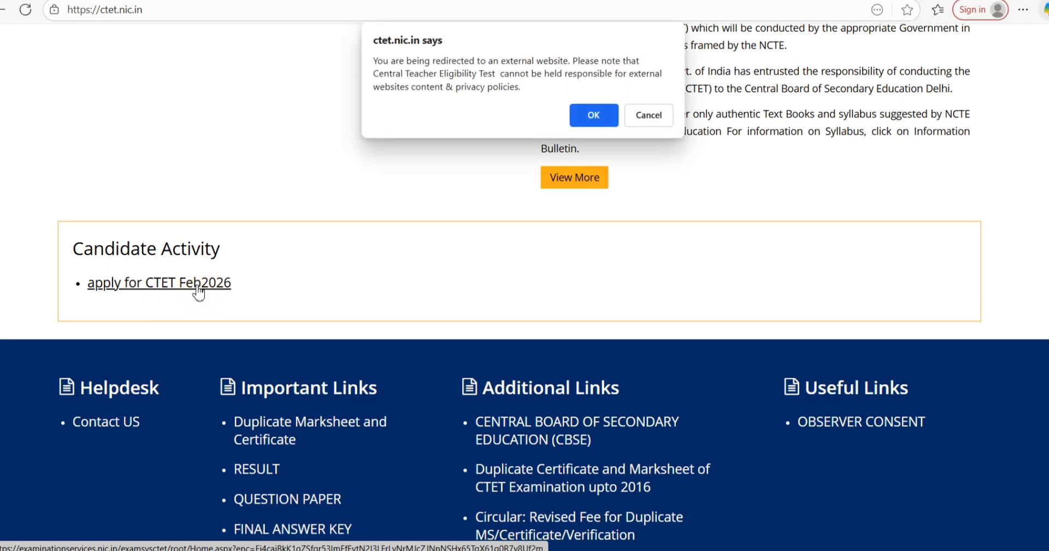
left_click(594, 115)
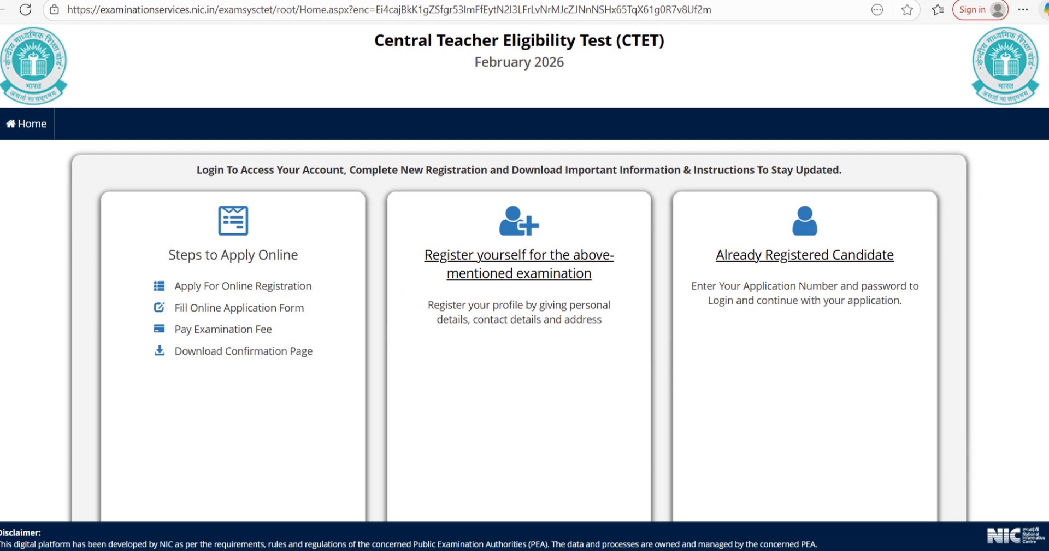
Choose 'New Registration >>' on the CTET Feb 2026 portal to reach the instructions
scroll(524, 273, "down", 2)
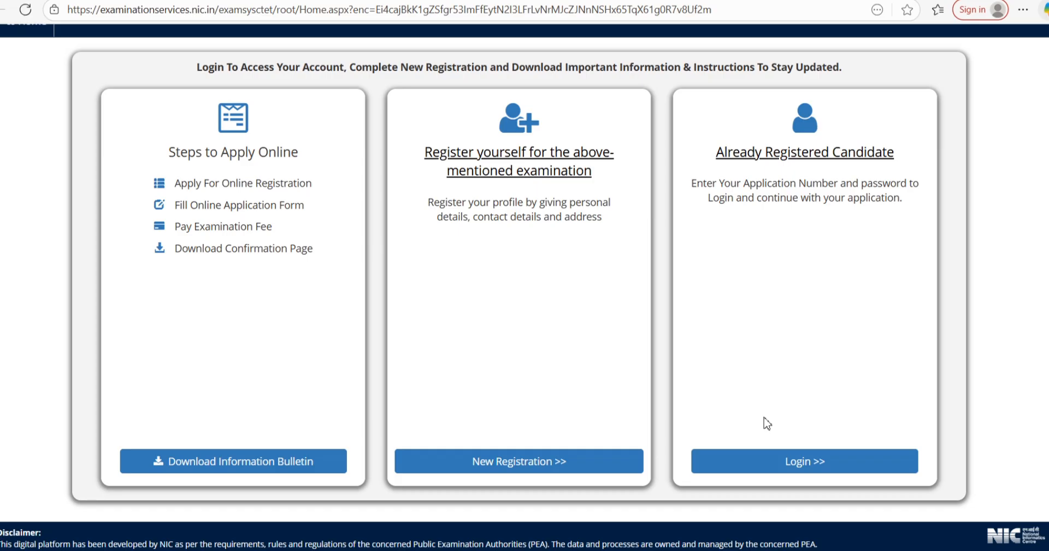
left_click(850, 459)
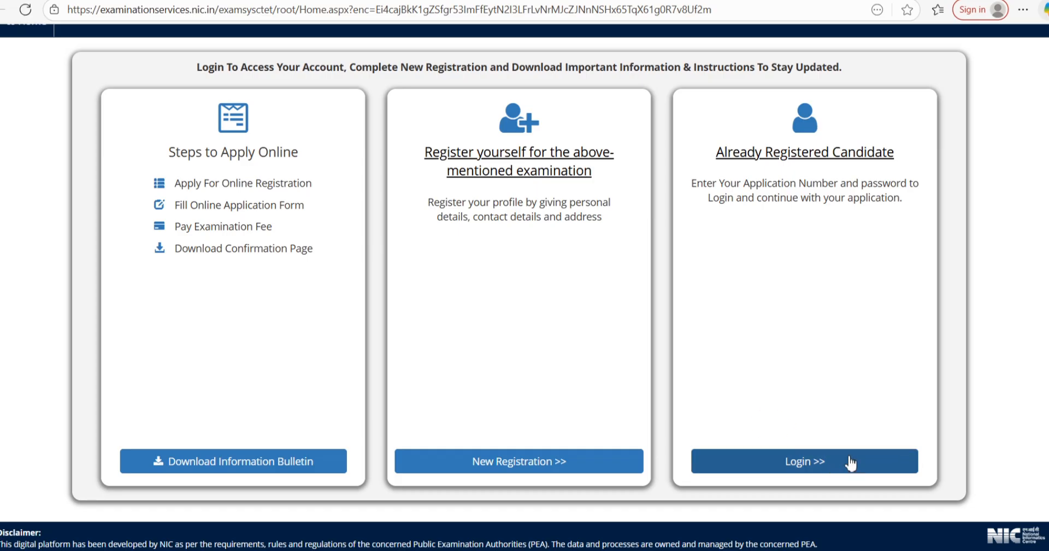
left_click(624, 460)
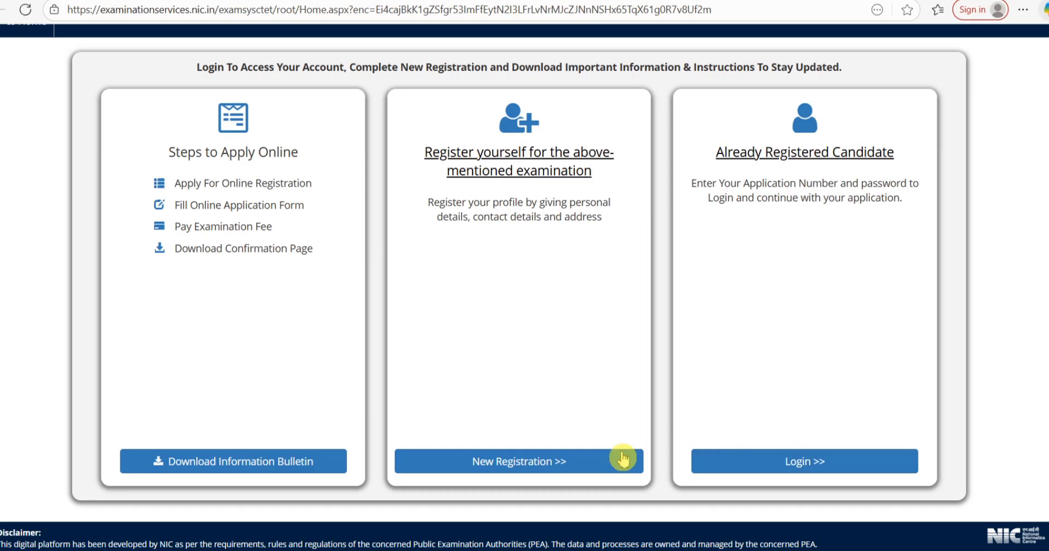
left_click(555, 465)
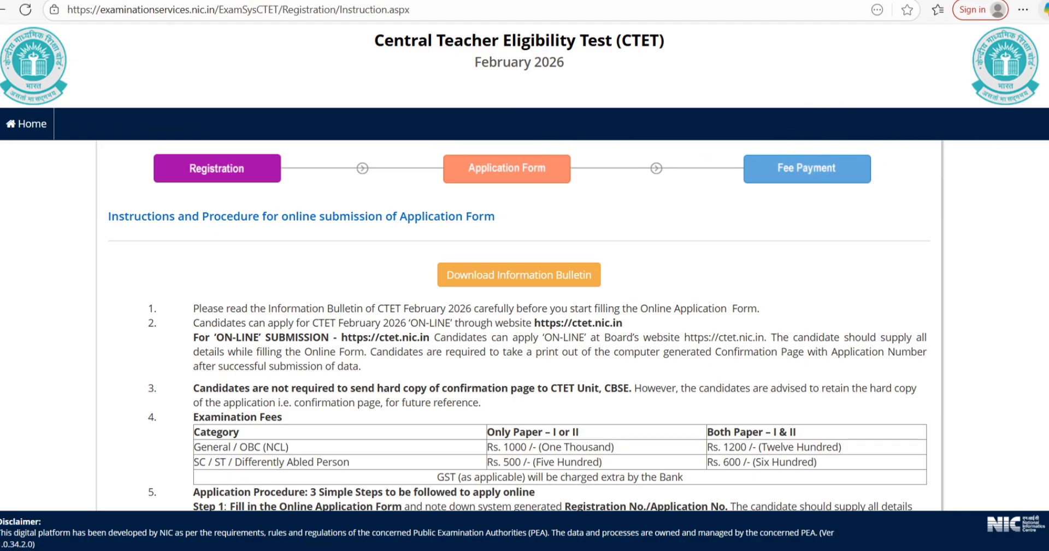
Tick the consent declaration below the instructions and proceed to the Personal Details form
scroll(991, 214, "down", 3)
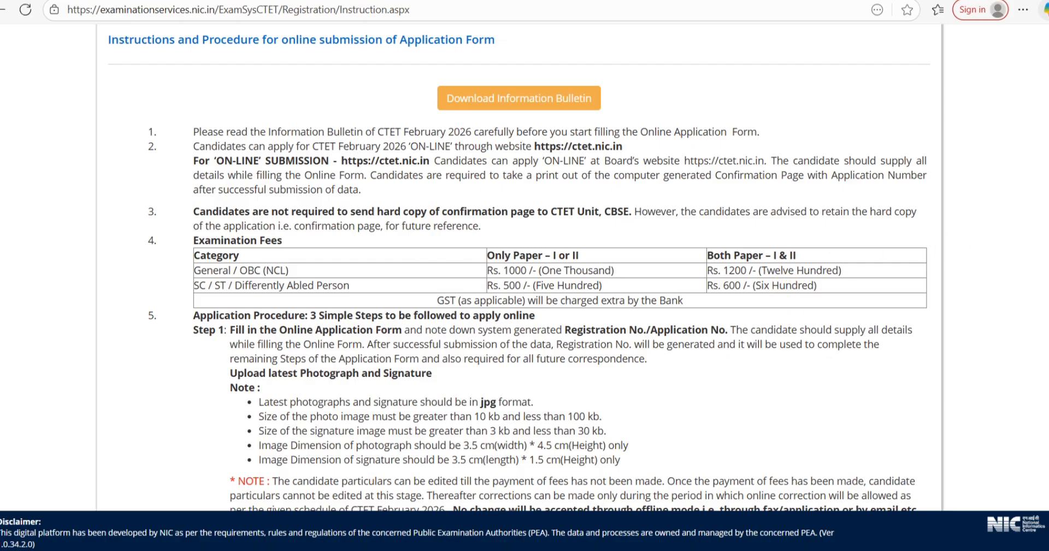
scroll(519, 273, "down", 7)
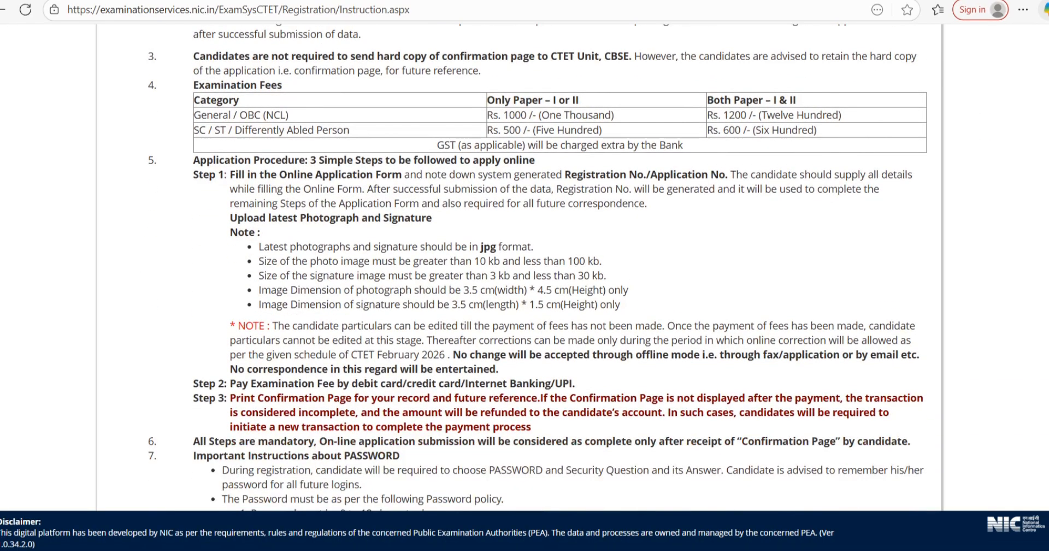
scroll(519, 268, "down", 3)
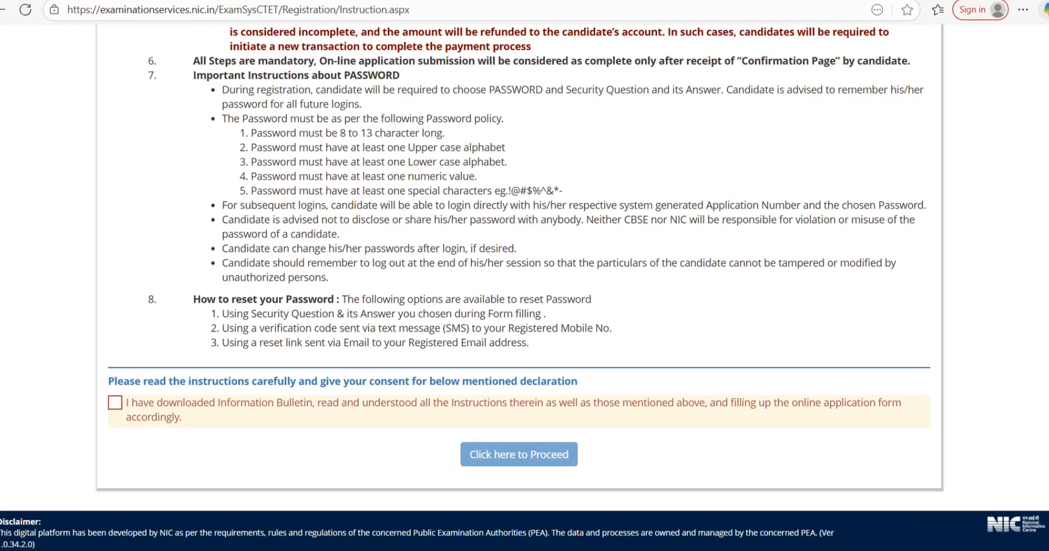
left_click(117, 405)
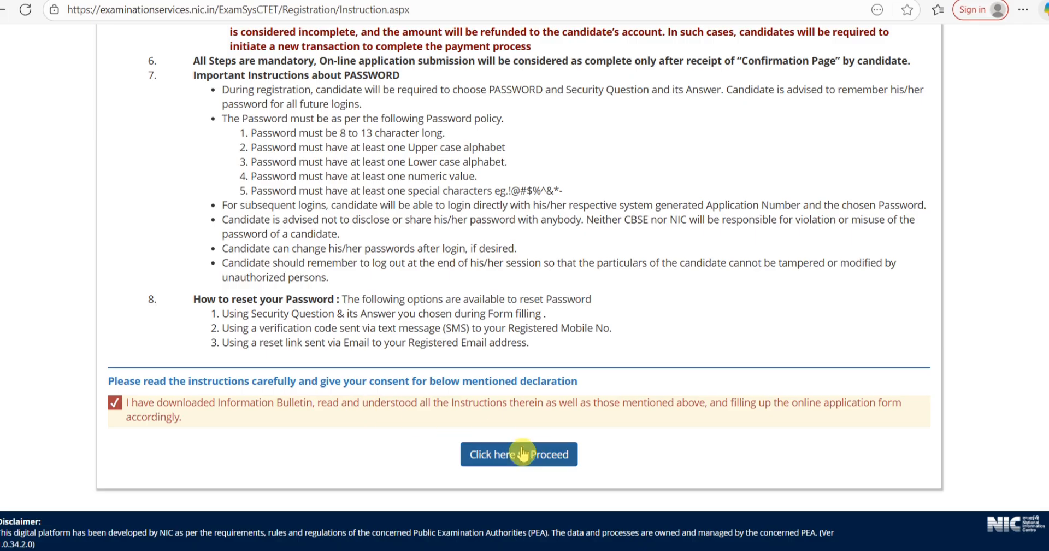
left_click(496, 460)
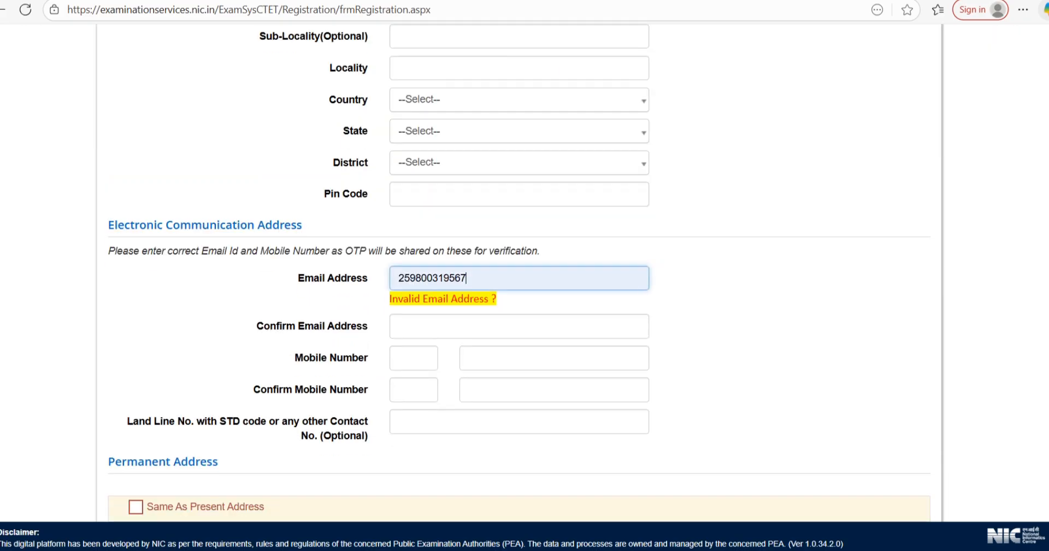
scroll(519, 273, "down", 10)
scroll(520, 274, "up", 10)
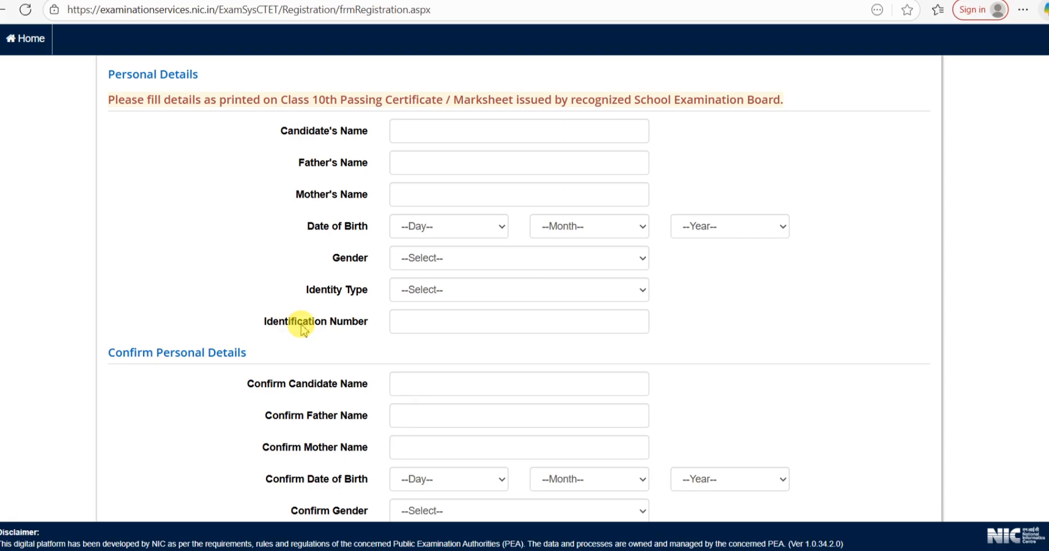
left_click(646, 289)
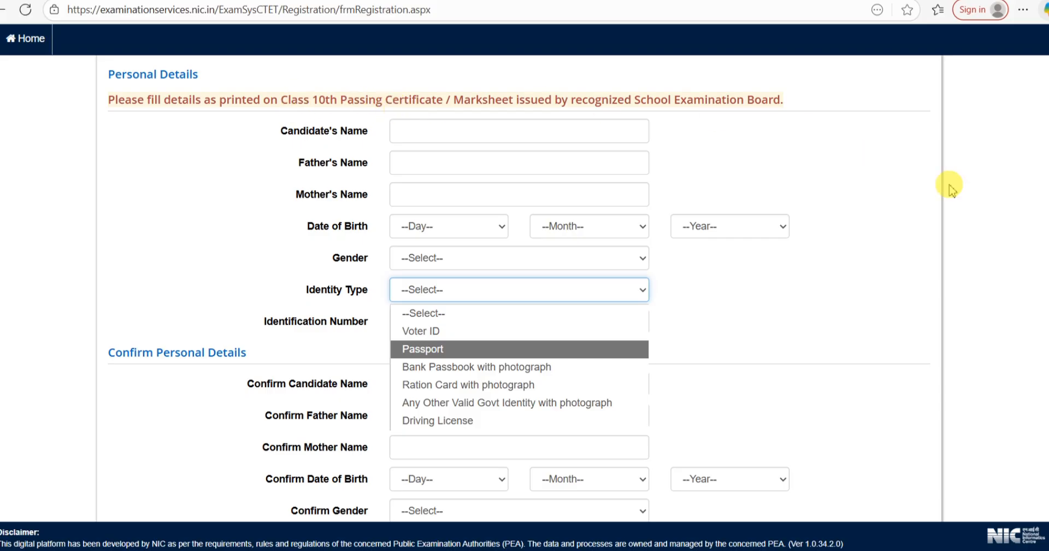
scroll(525, 273, "down", 5)
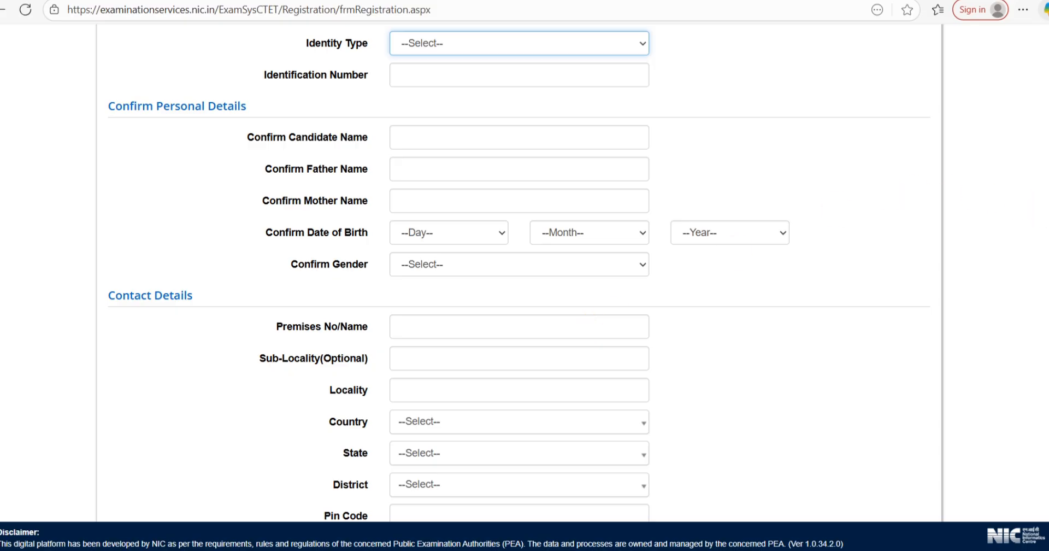
scroll(1038, 273, "down", 3)
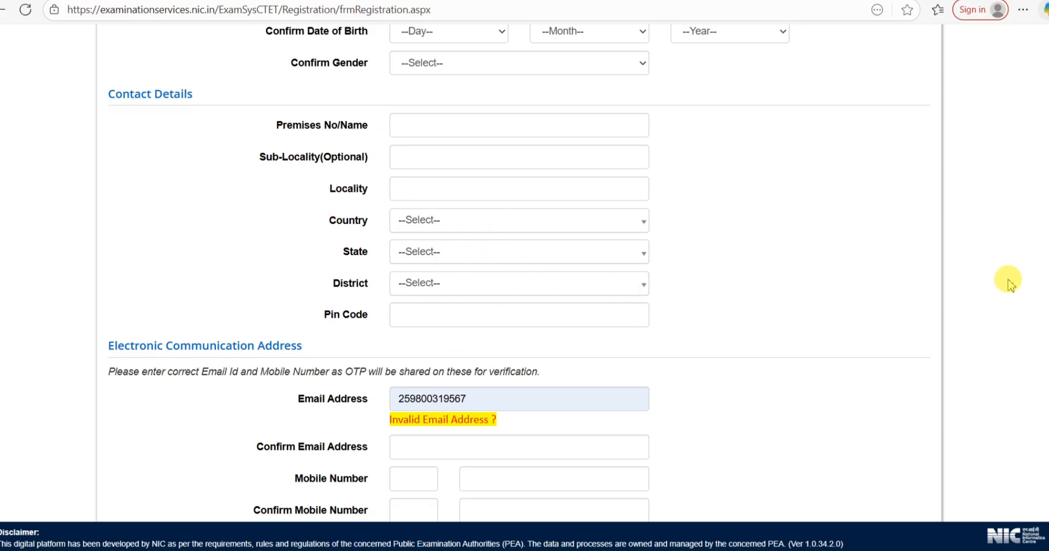
scroll(583, 234, "down", 5)
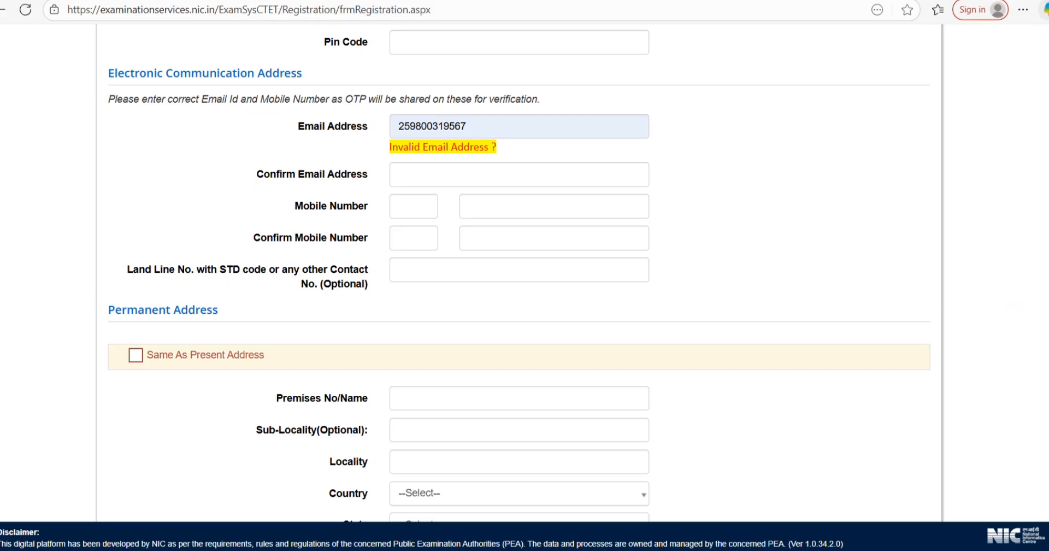
scroll(519, 273, "down", 3)
scroll(519, 273, "up", 4)
scroll(519, 273, "down", 1)
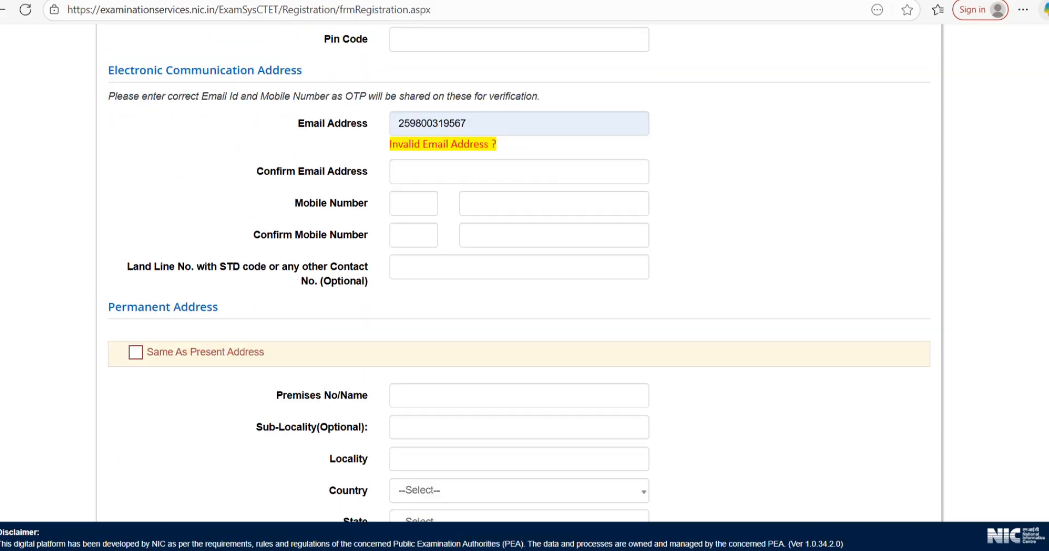
scroll(519, 274, "down", 3)
scroll(519, 273, "down", 2)
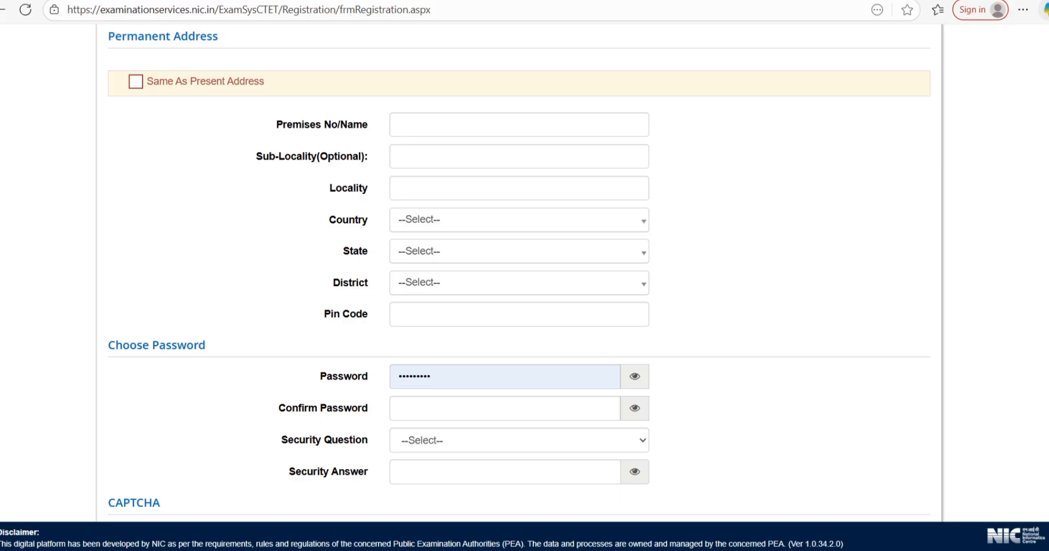
Enter the account password and its confirmation, checking it in plain text
scroll(519, 274, "down", 2)
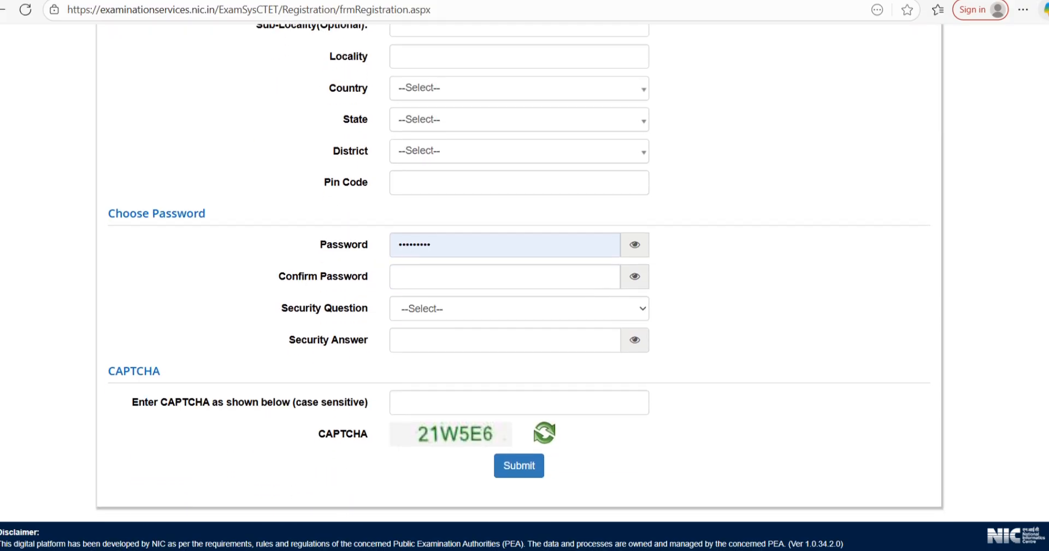
scroll(519, 273, "up", 3)
scroll(519, 273, "down", 4)
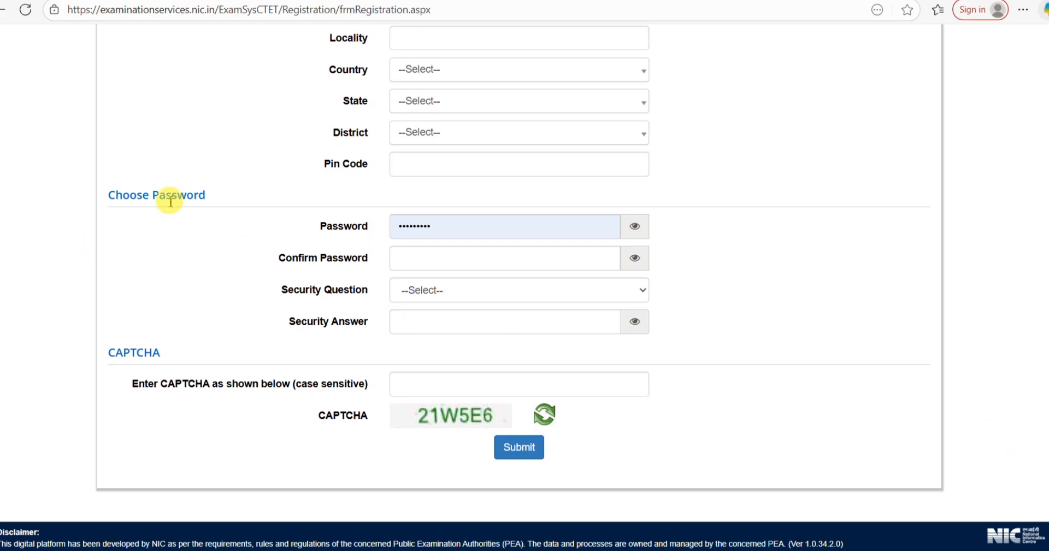
left_click(634, 226)
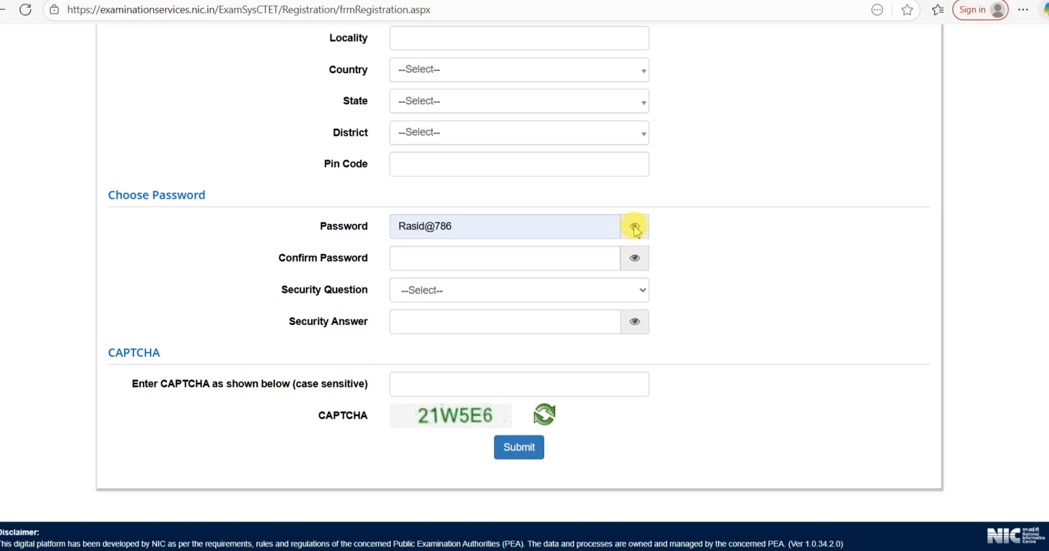
left_click(474, 226)
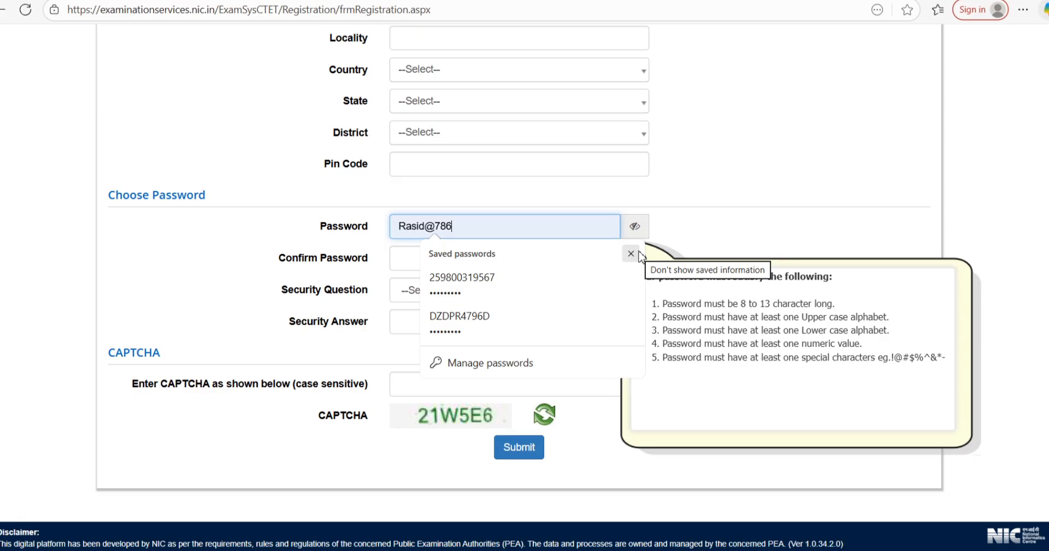
left_click(637, 227)
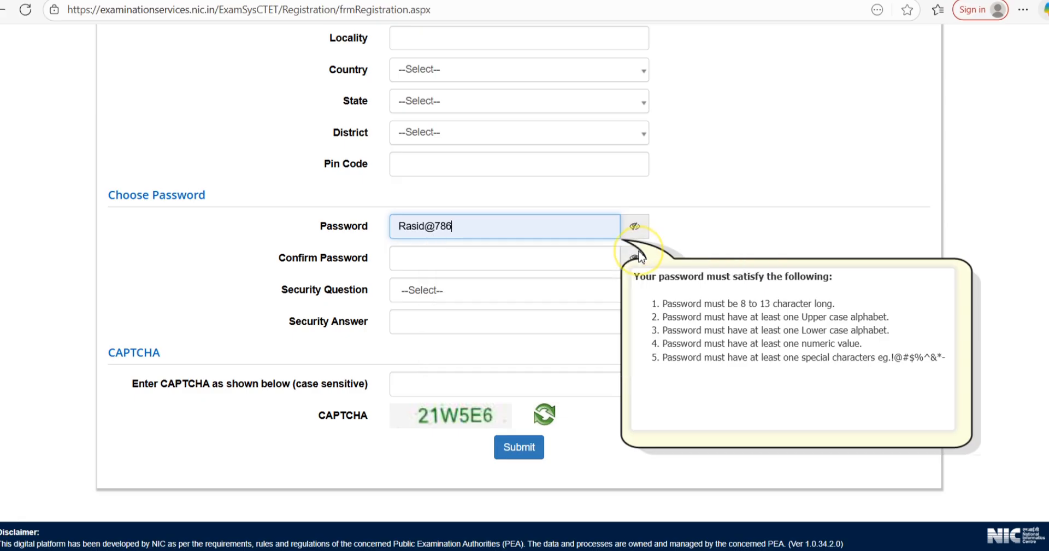
left_click(636, 226)
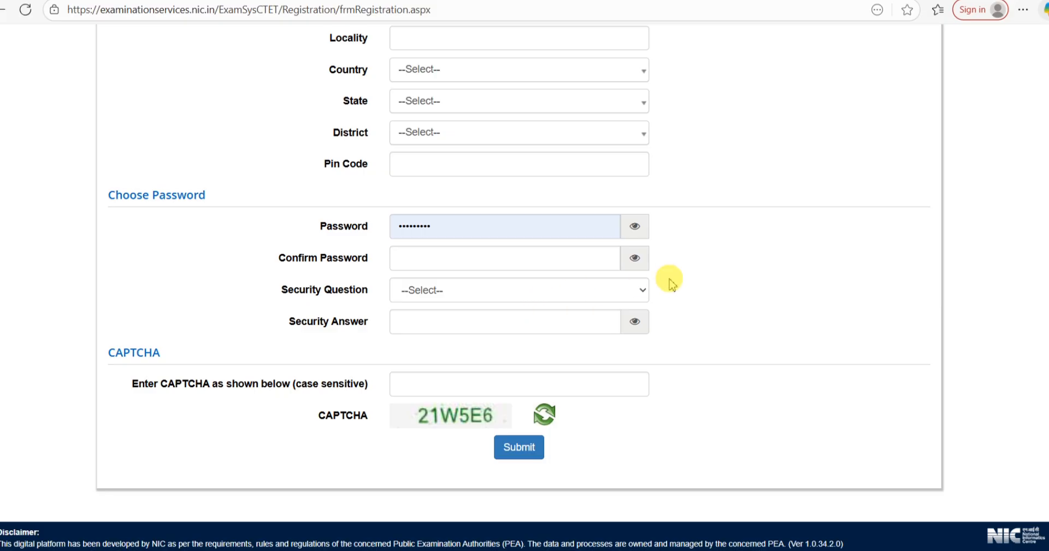
Choose a security question, enter its answer, and fill in a refreshed CAPTCHA
left_click(643, 293)
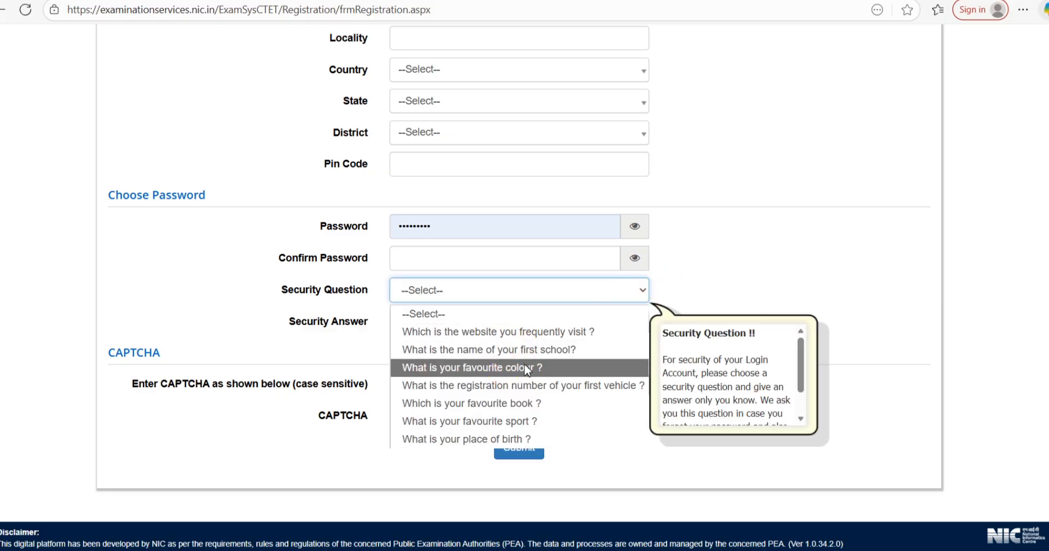
left_click(698, 241)
left_click(635, 324)
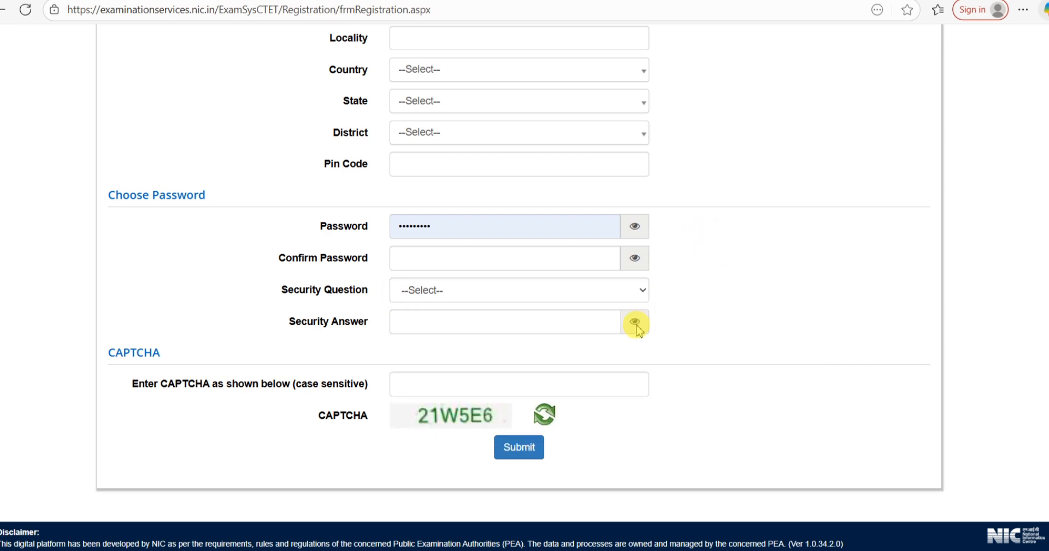
left_click(415, 389)
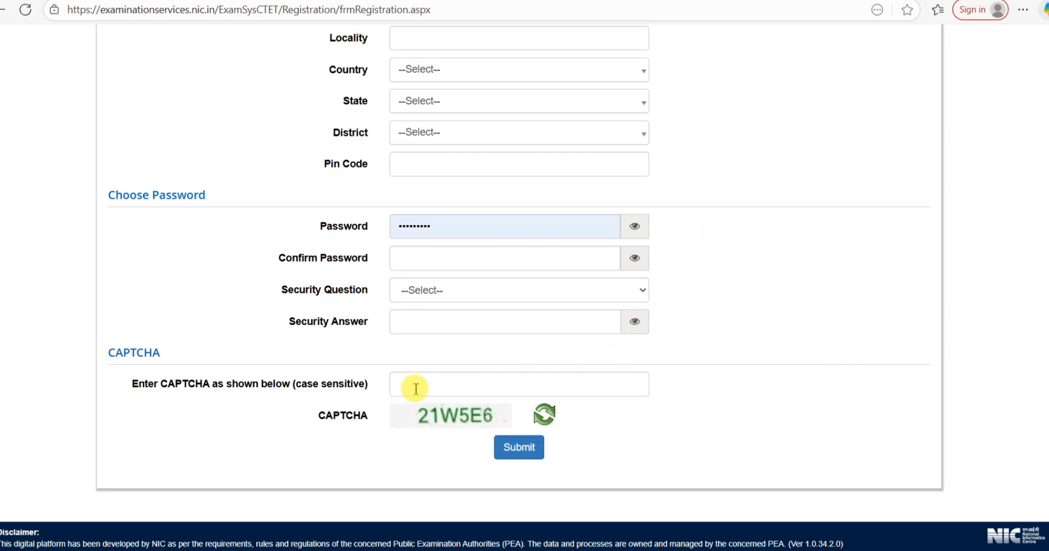
left_click(484, 378)
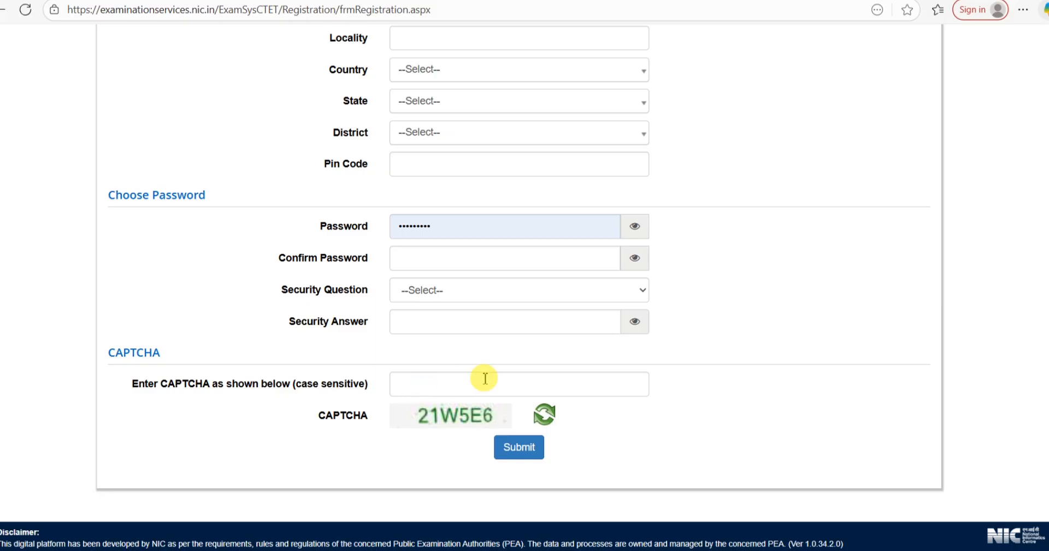
left_click(515, 387)
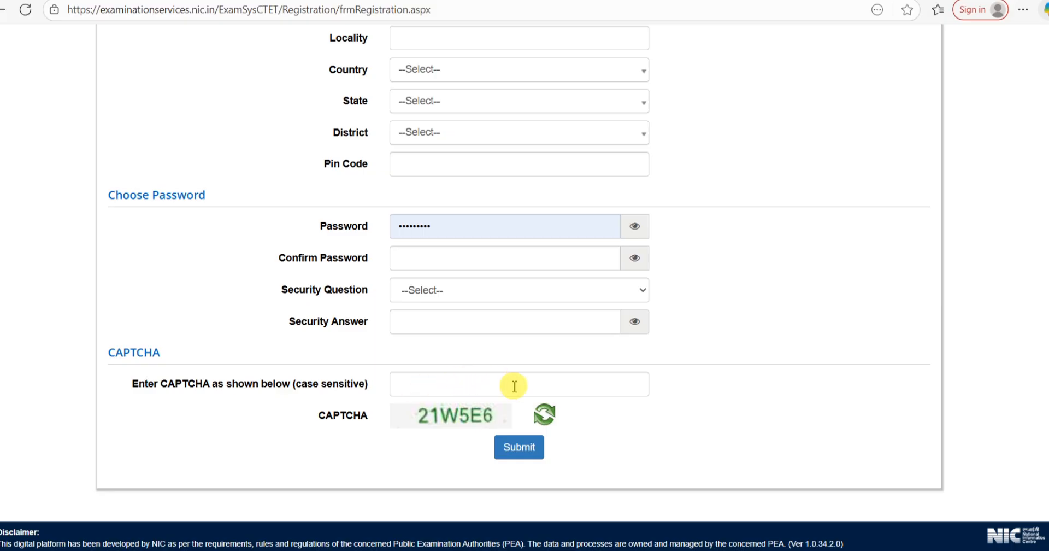
left_click(546, 415)
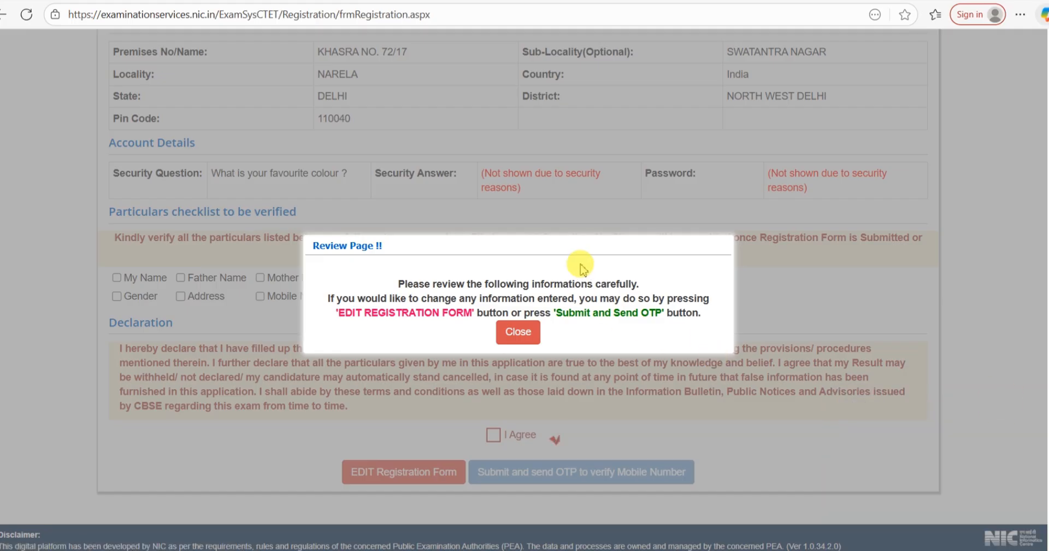
Tick all eight particulars, from name and parents' names to mobile and email, plus I Agree
left_click(521, 338)
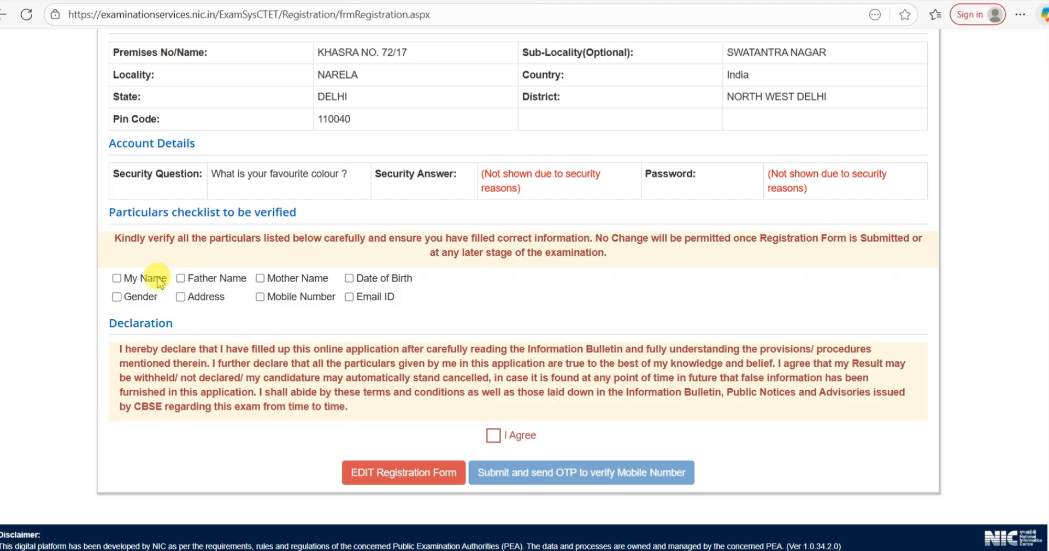
left_click(117, 278)
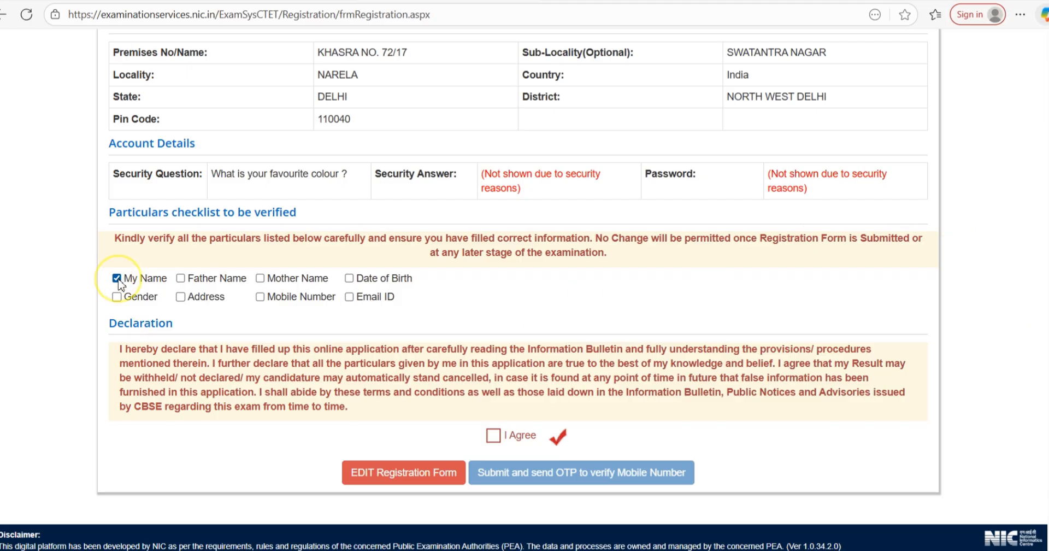
left_click(182, 280)
left_click(181, 279)
left_click(181, 278)
left_click(260, 279)
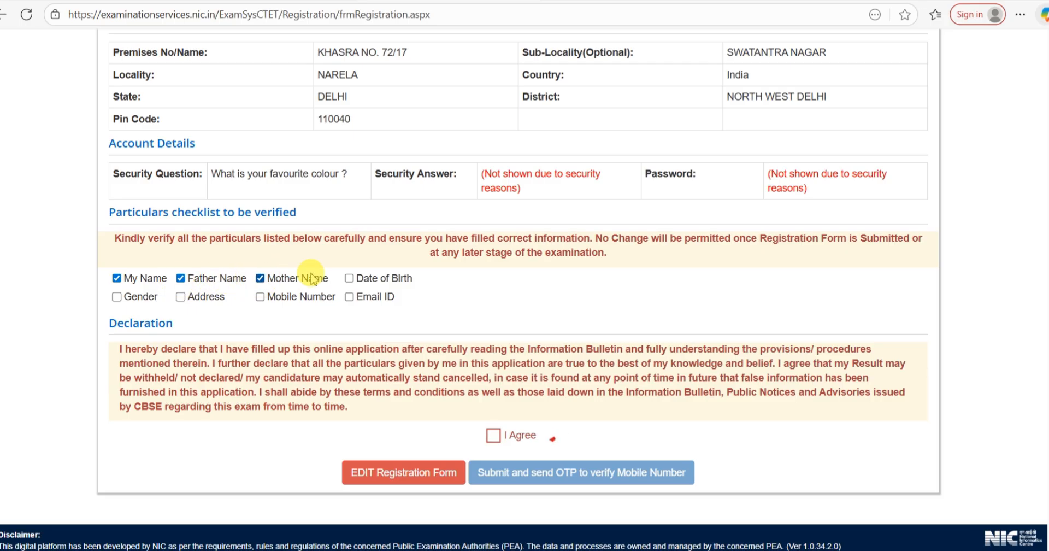
left_click(349, 278)
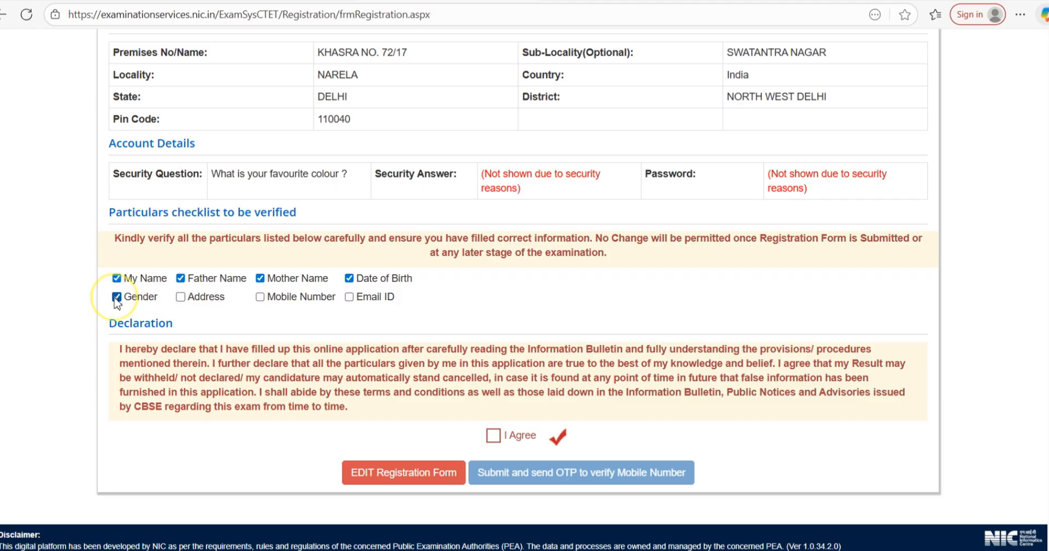
left_click(116, 300)
left_click(186, 299)
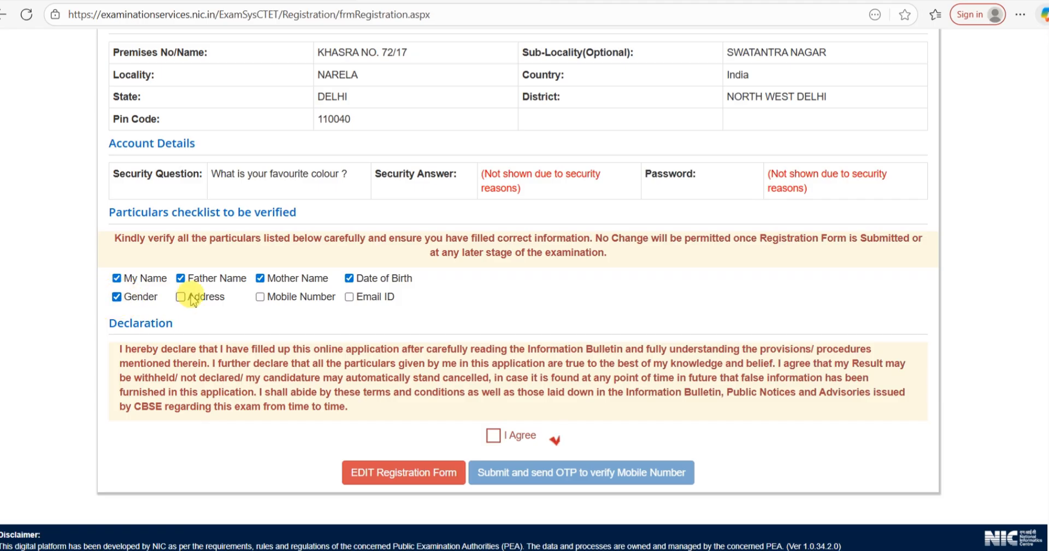
left_click(262, 298)
left_click(353, 300)
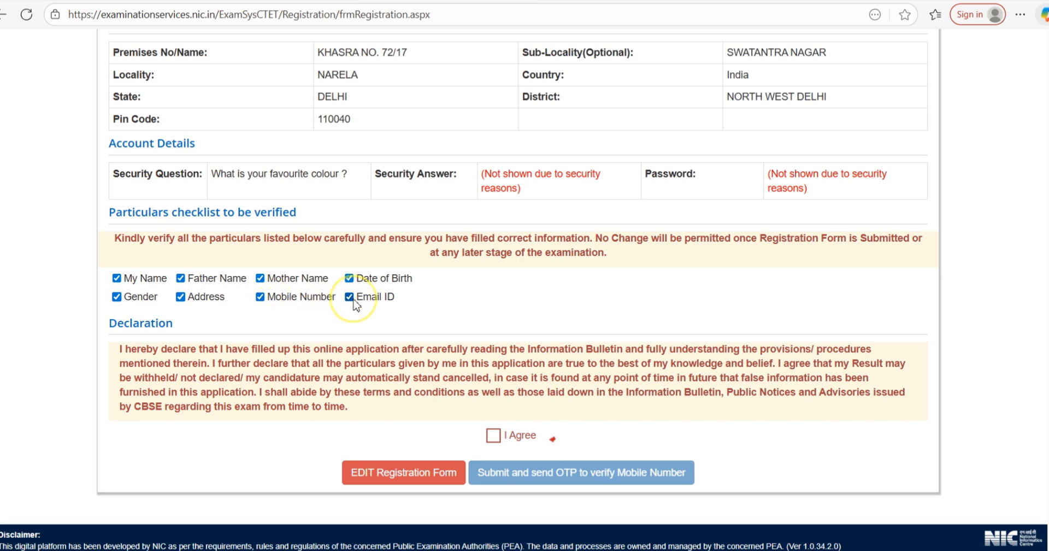
left_click(494, 437)
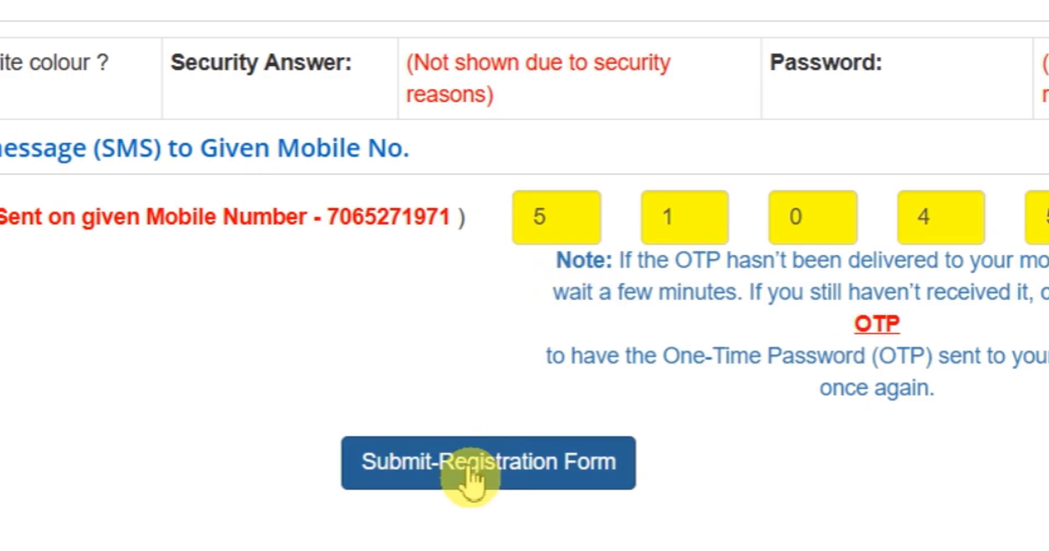
Submit the registration form once the SMS OTP is entered
left_click(549, 478)
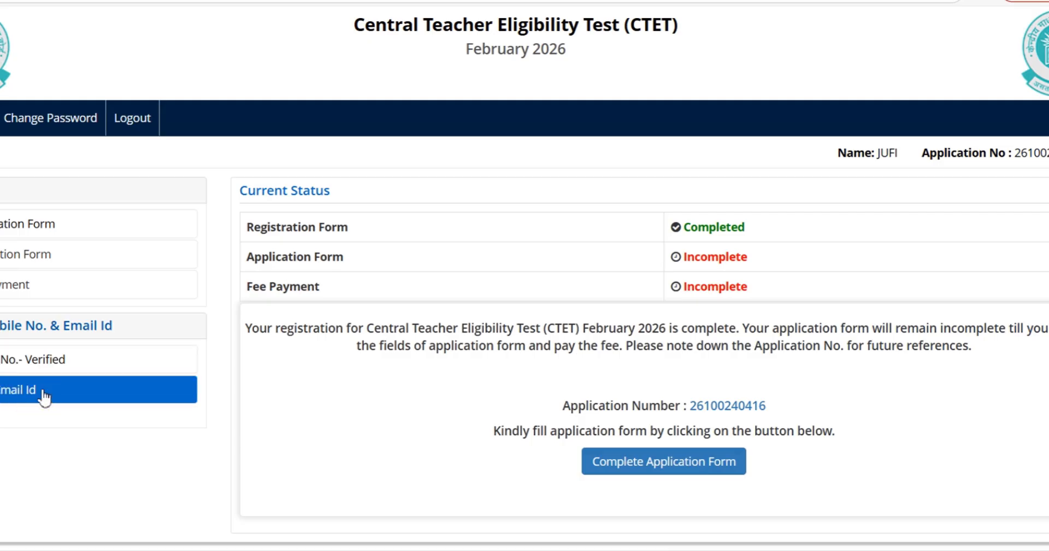
Verify the registered email using the CAPTCHA and the one-time code sent by email
mouse_move(43, 391)
left_mouse_down()
mouse_move(0, 395)
mouse_move(43, 398)
left_mouse_up()
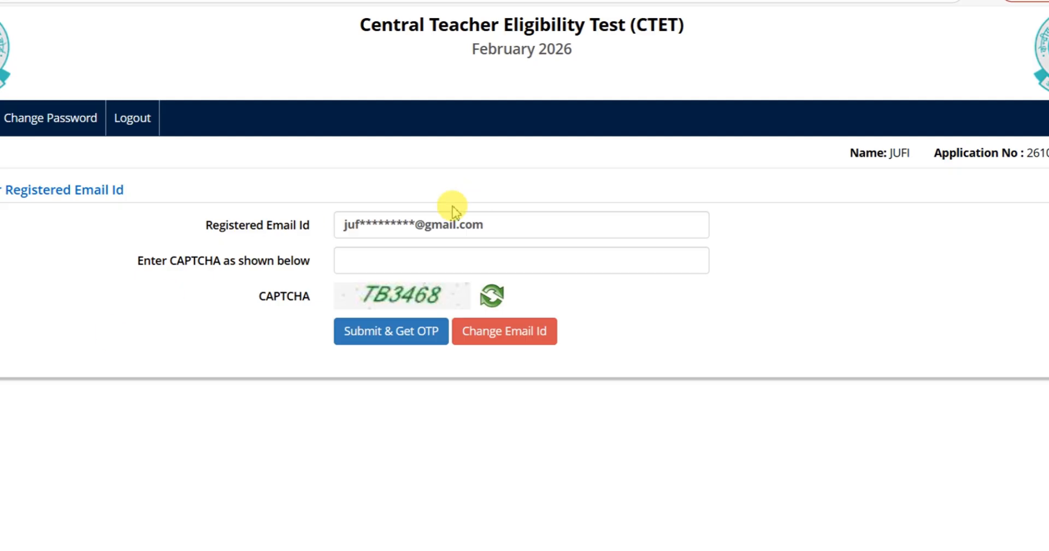
left_click(367, 266)
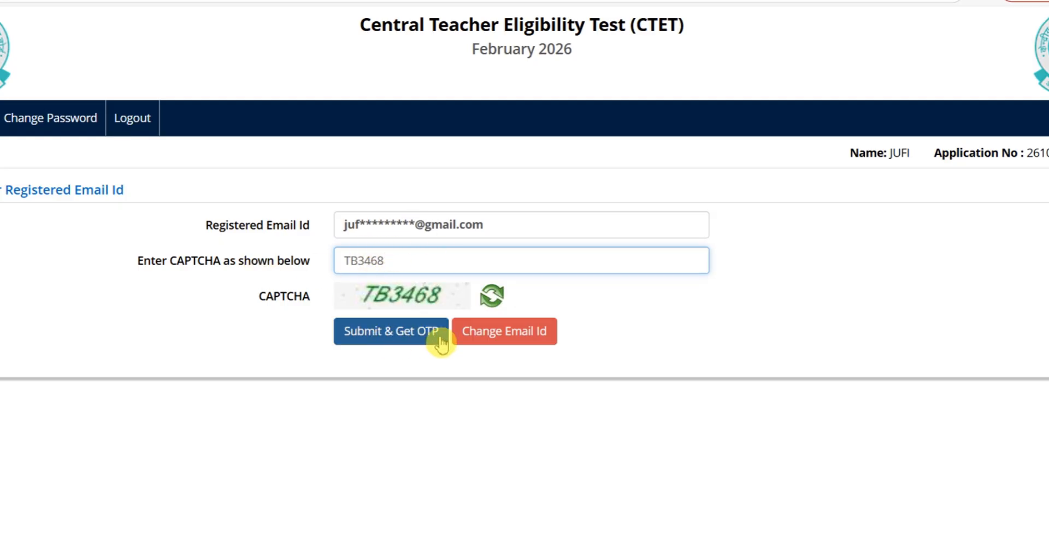
left_click(418, 339)
left_click(418, 339)
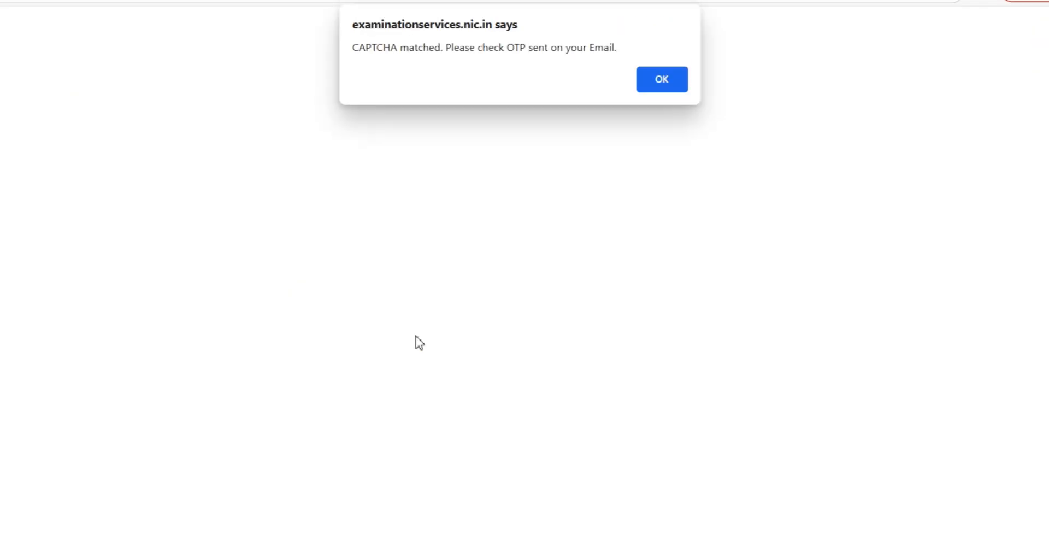
left_click(660, 80)
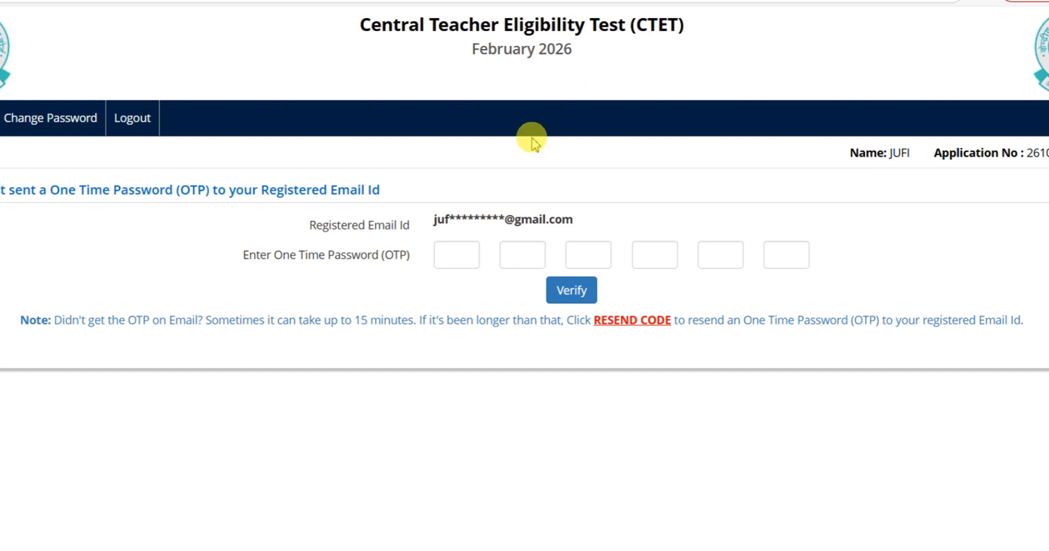
left_click(458, 253)
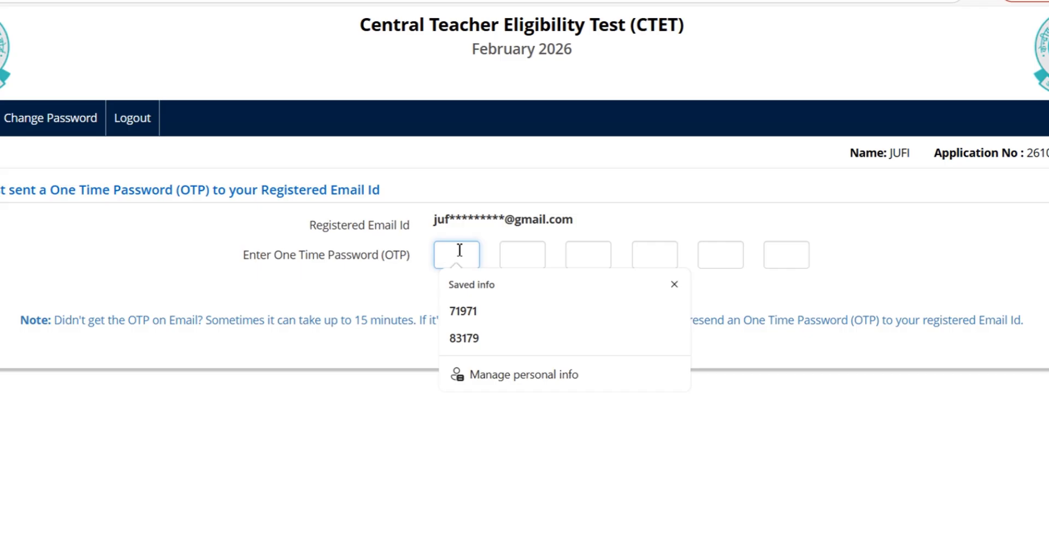
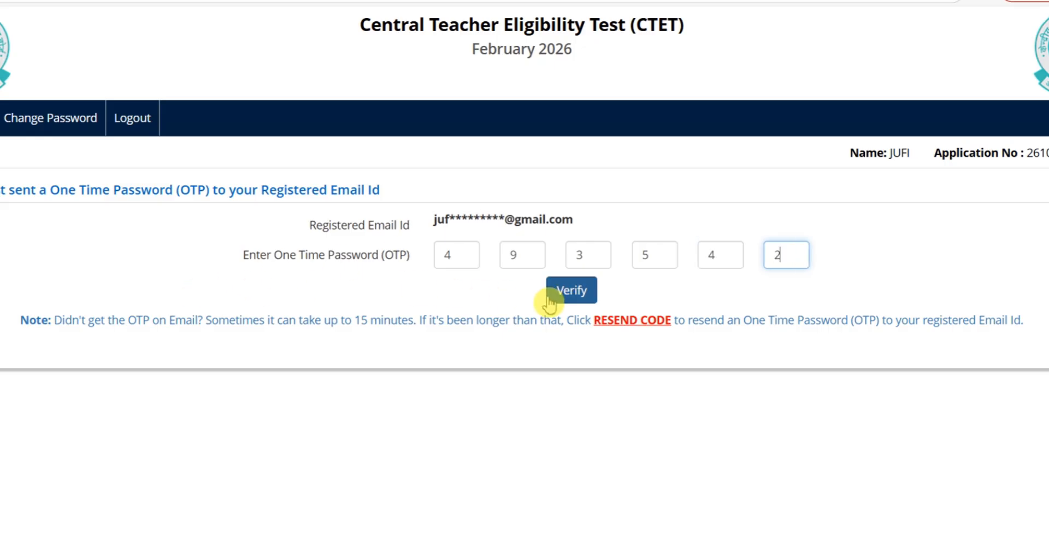
left_click(560, 292)
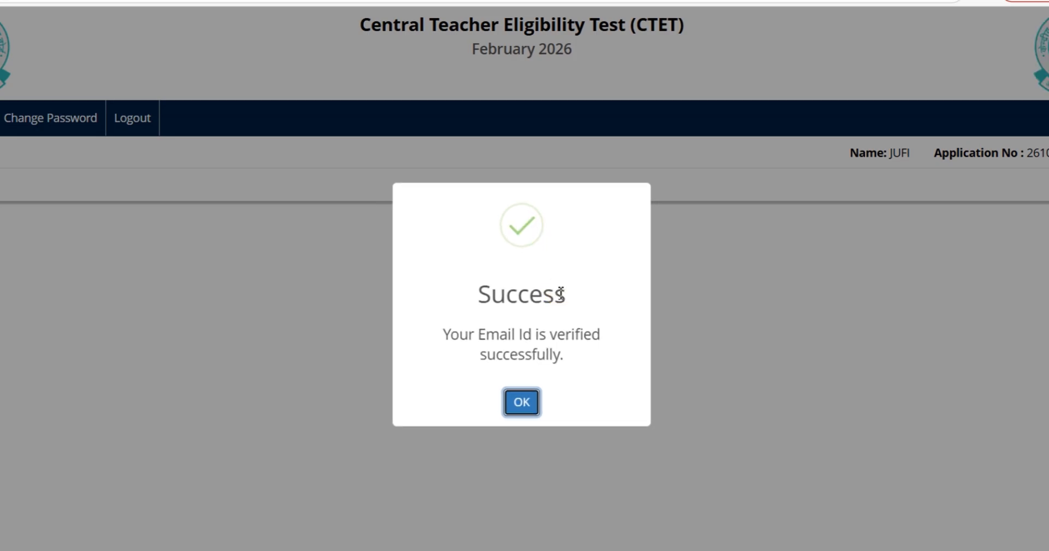
left_click(519, 413)
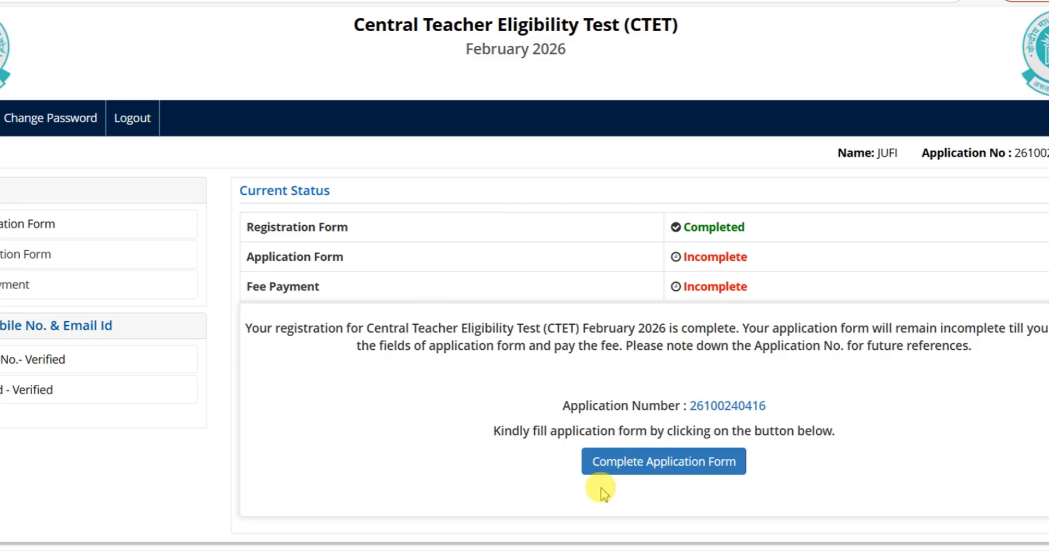
Start Complete Application Form and open its Personal Details step
left_click(692, 466)
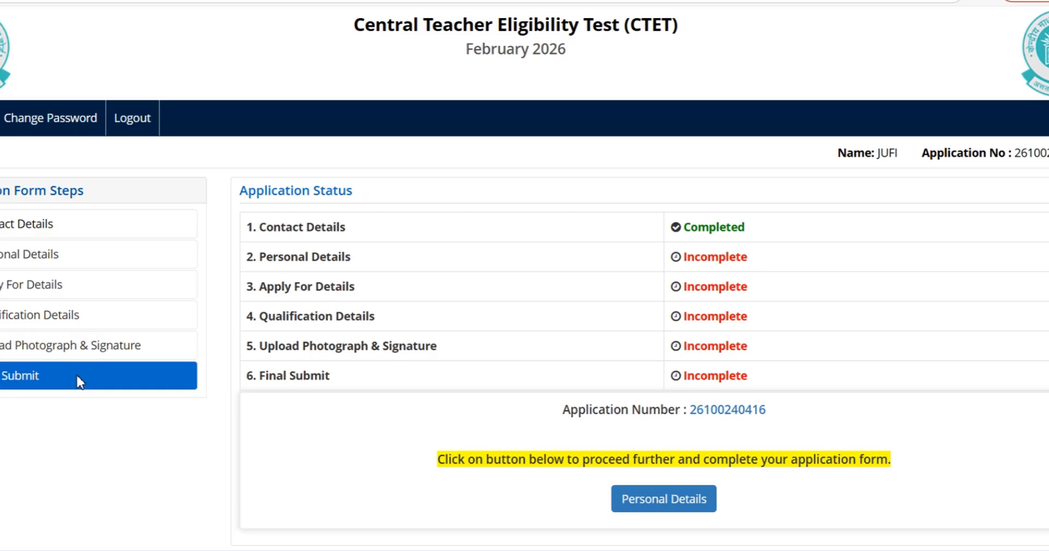
left_click(39, 259)
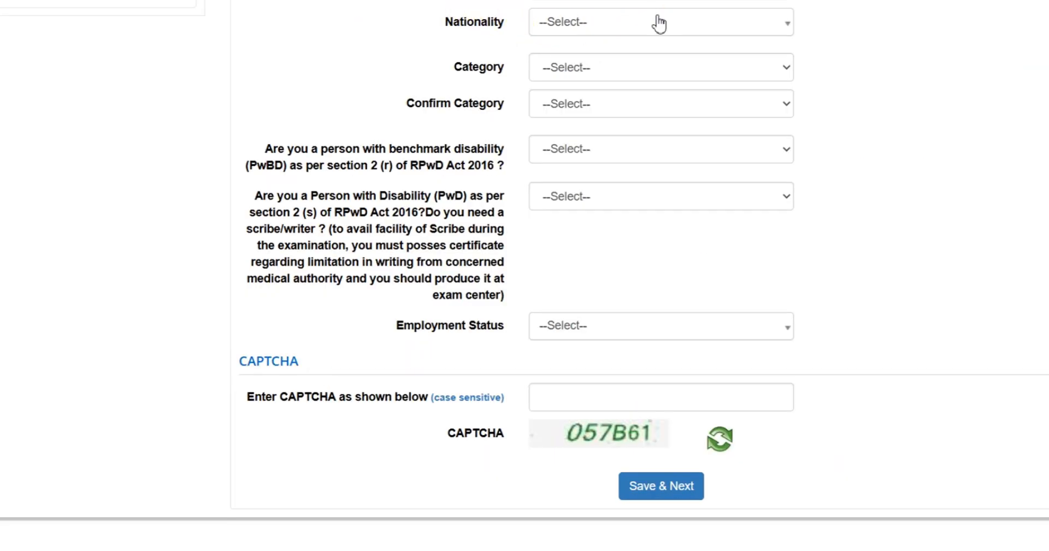
Set nationality to Indian and category to General, confirming the category as General
left_click(791, 28)
left_click(676, 98)
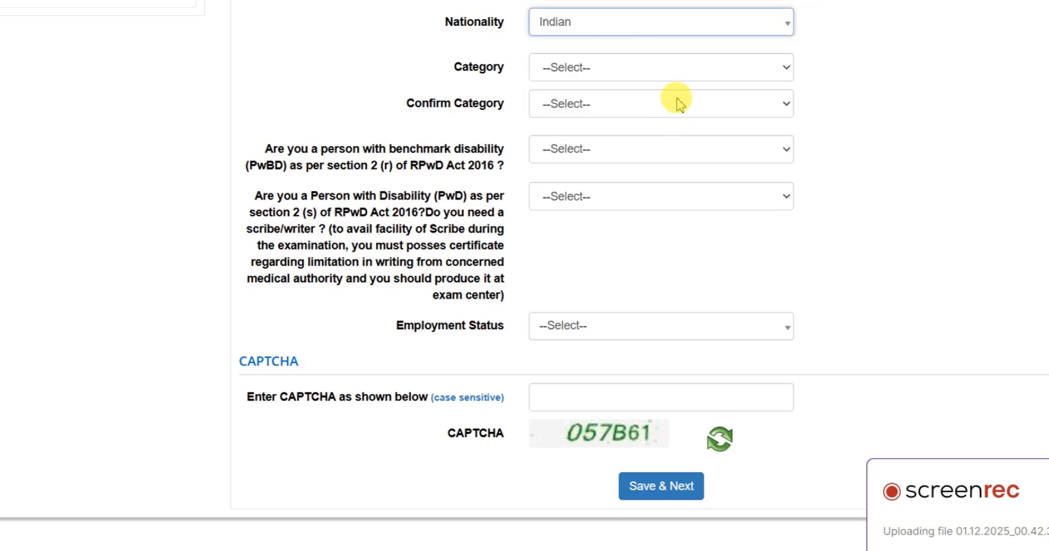
left_click(787, 69)
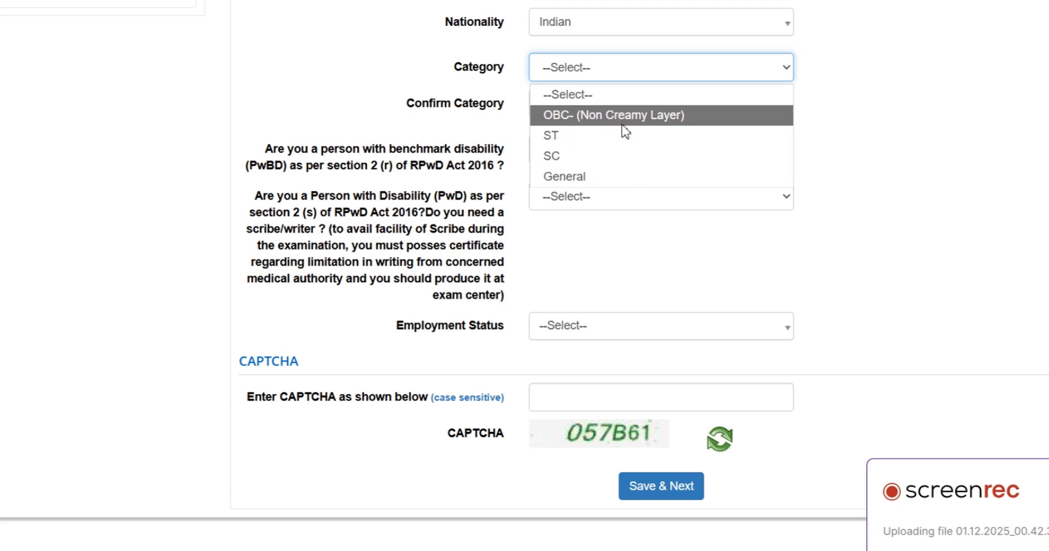
left_click(590, 177)
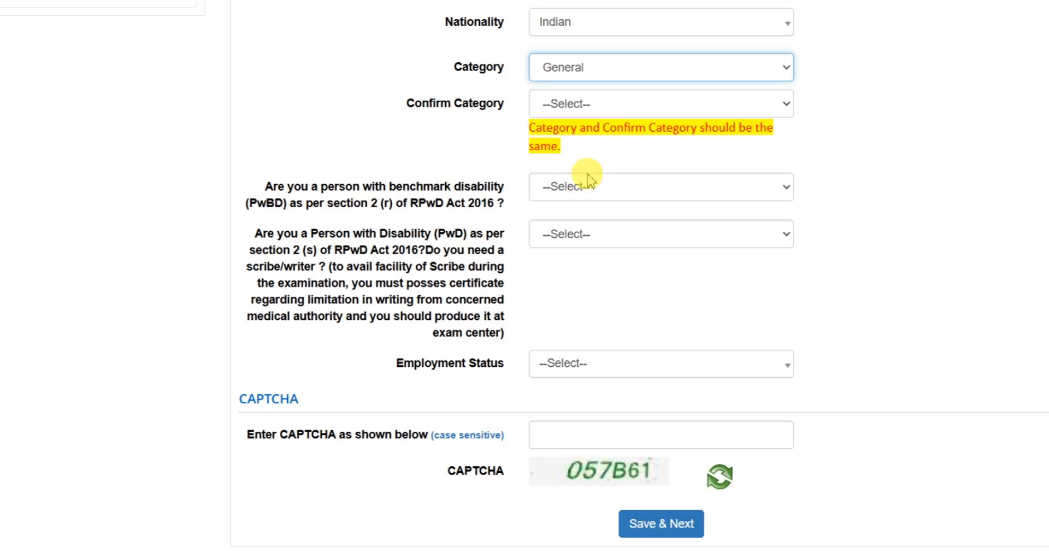
left_click(785, 103)
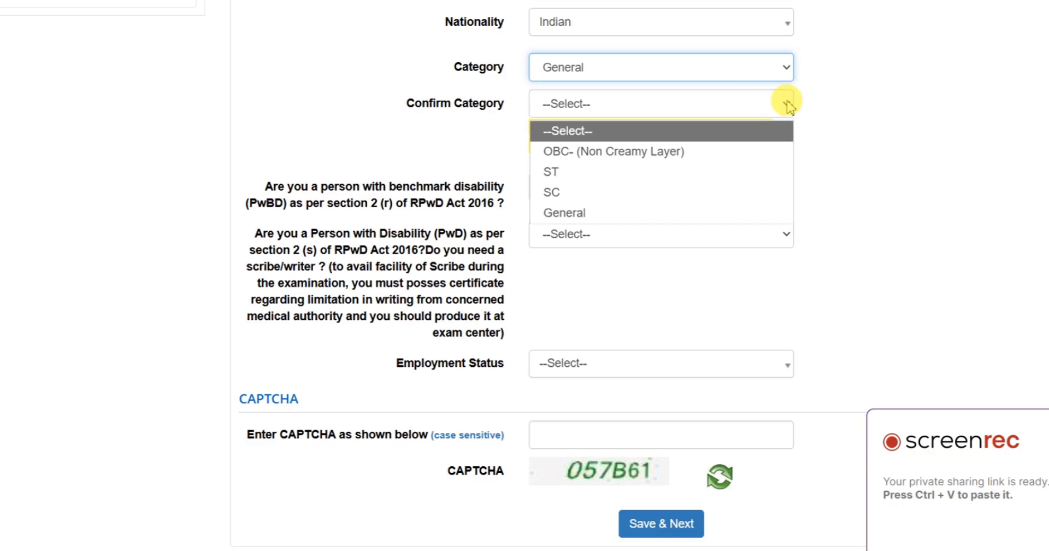
left_click(633, 213)
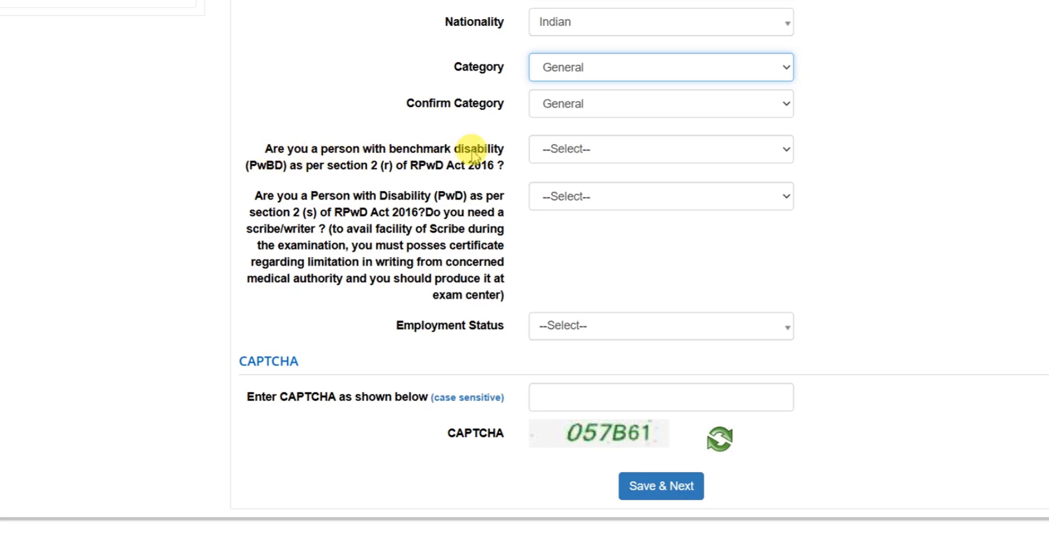
Answer No to the disability and scribe questions, choose Not Employed, and save with the CAPTCHA
left_click(786, 146)
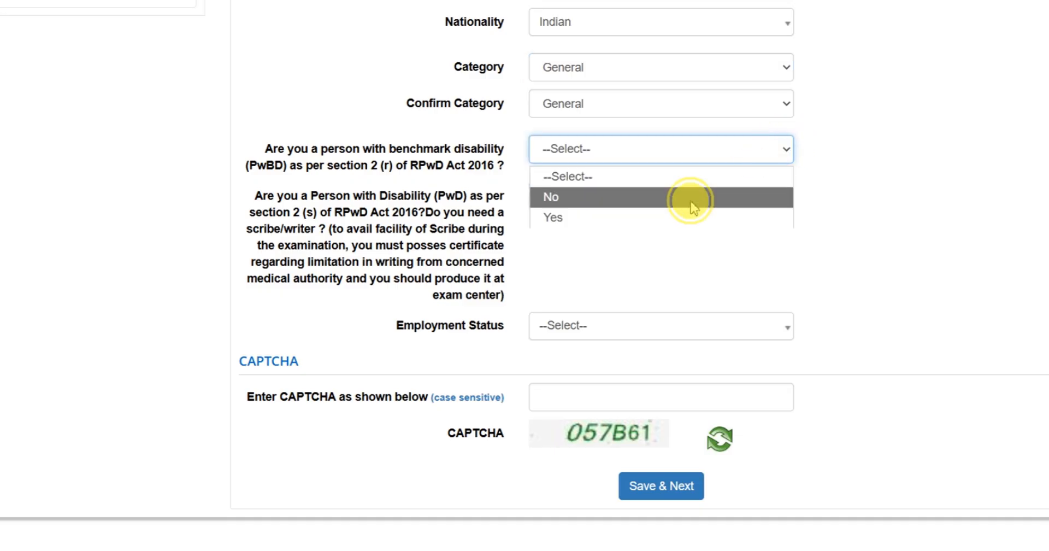
left_click(691, 200)
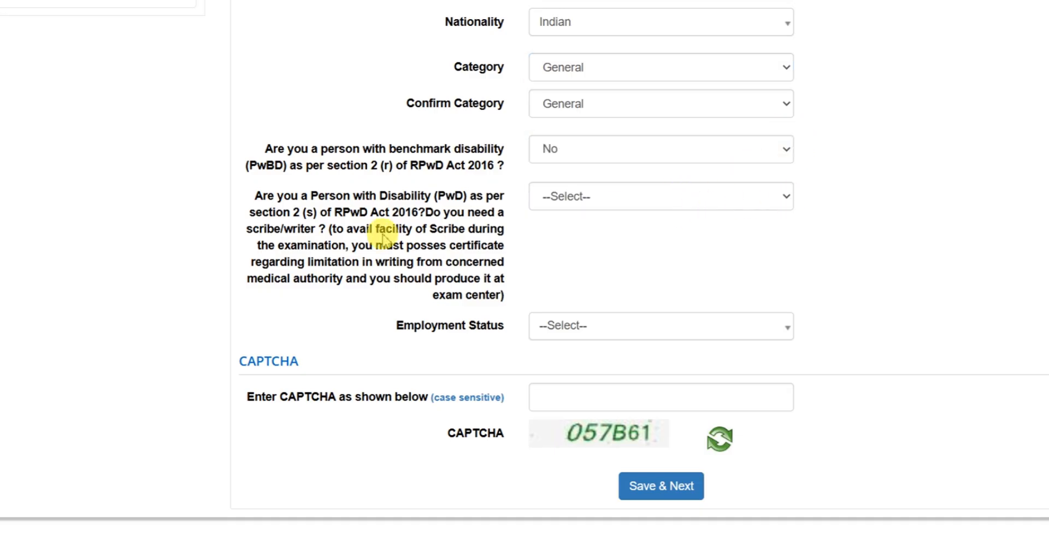
left_click(786, 196)
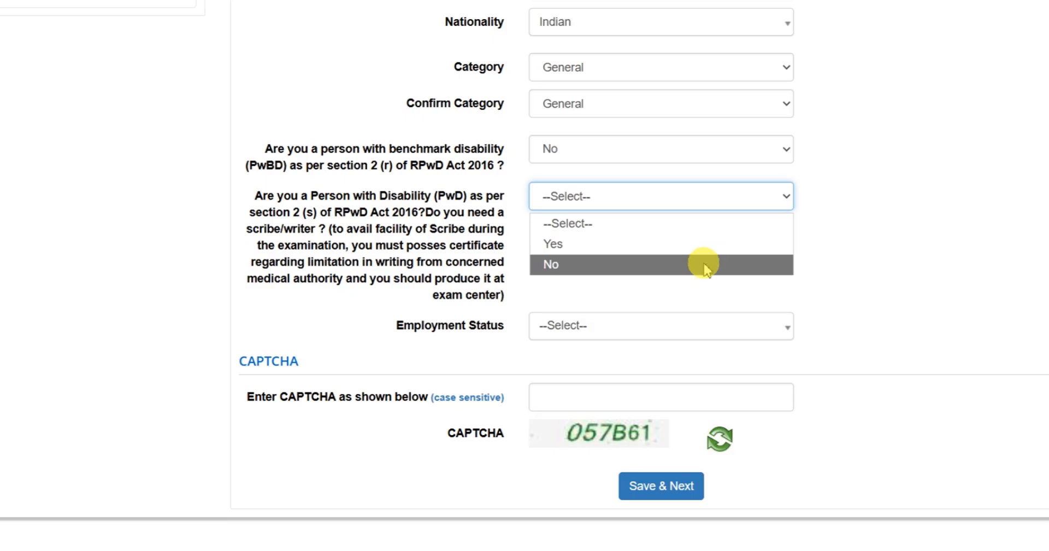
left_click(707, 267)
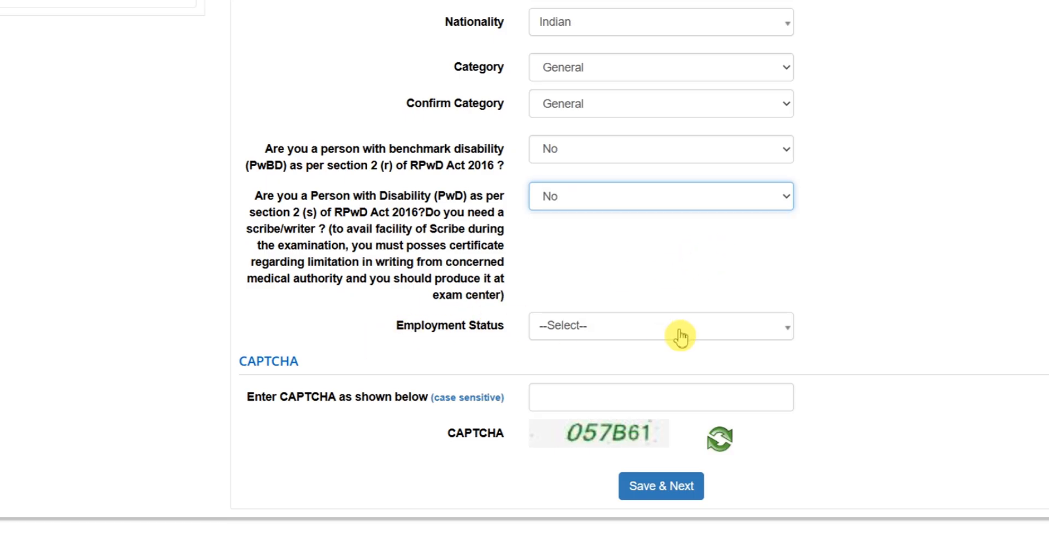
left_click(786, 339)
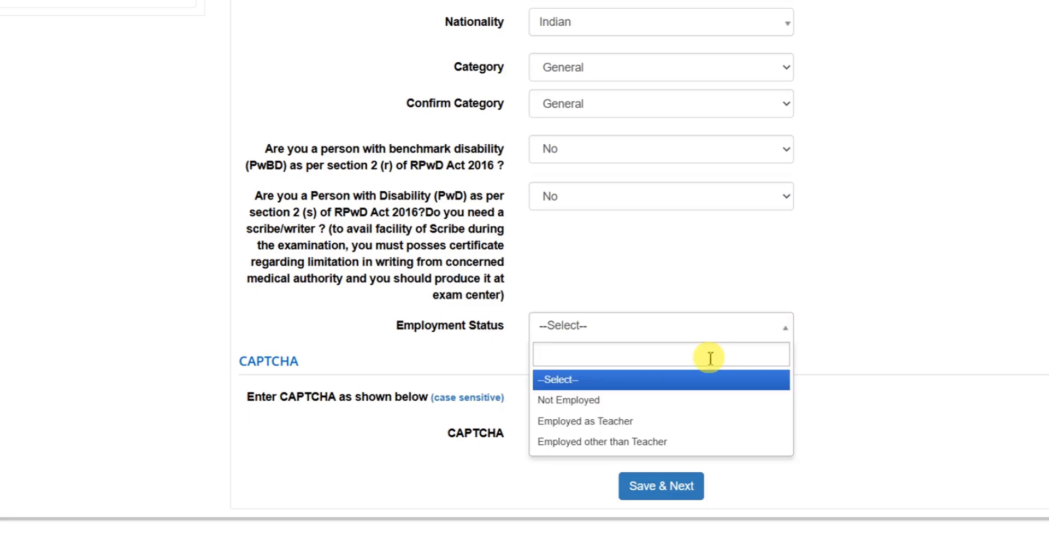
left_click(601, 407)
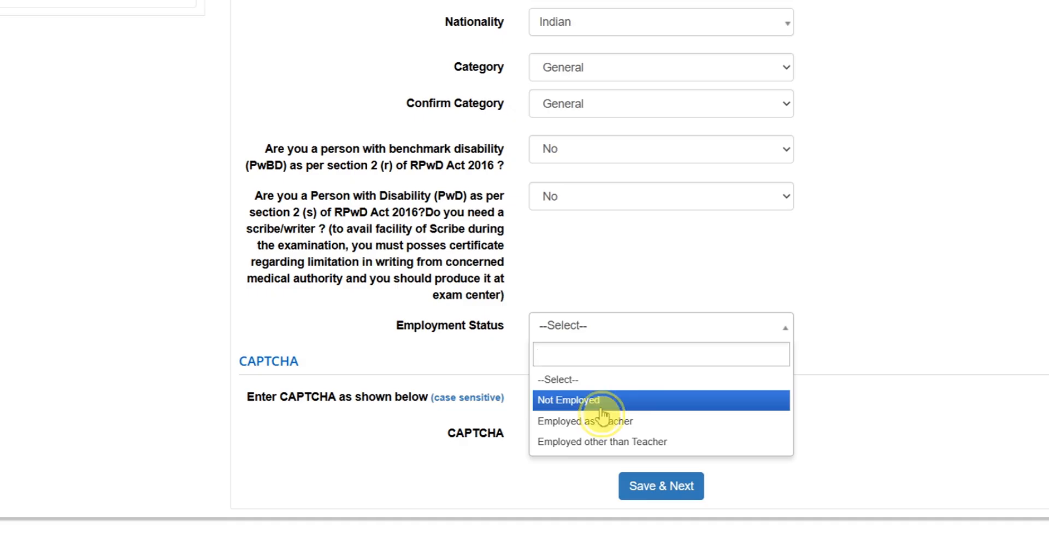
left_click(572, 397)
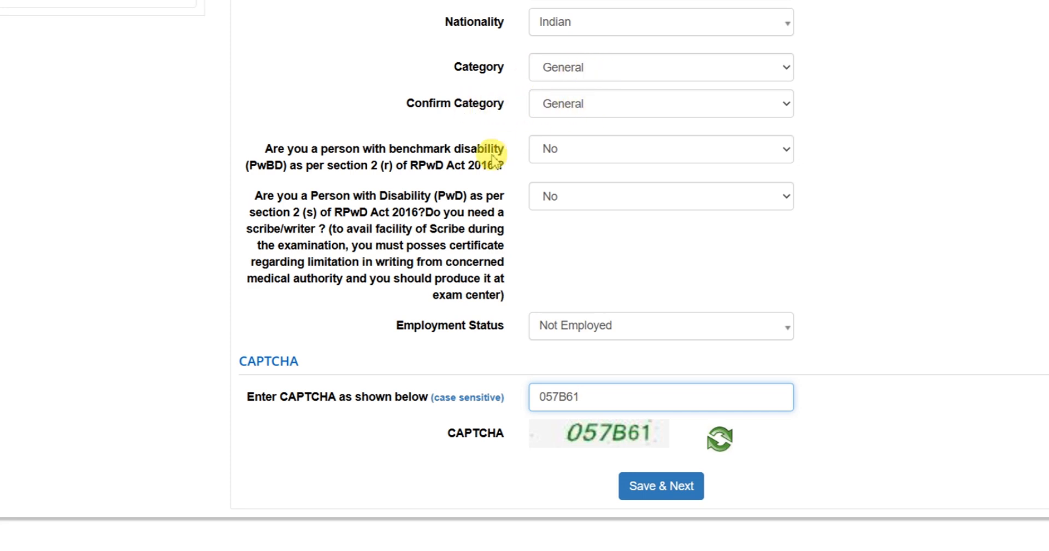
left_click(665, 485)
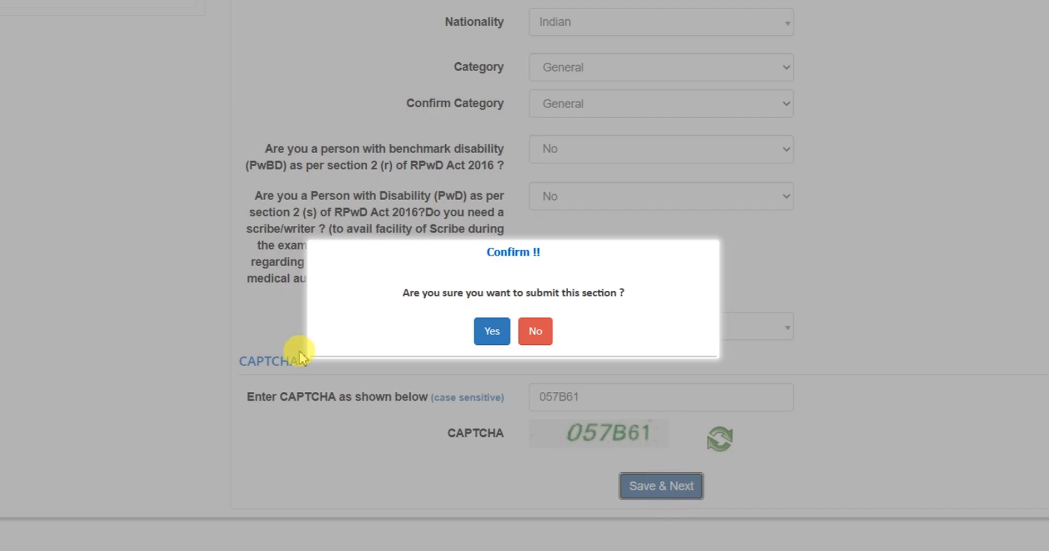
left_click(494, 333)
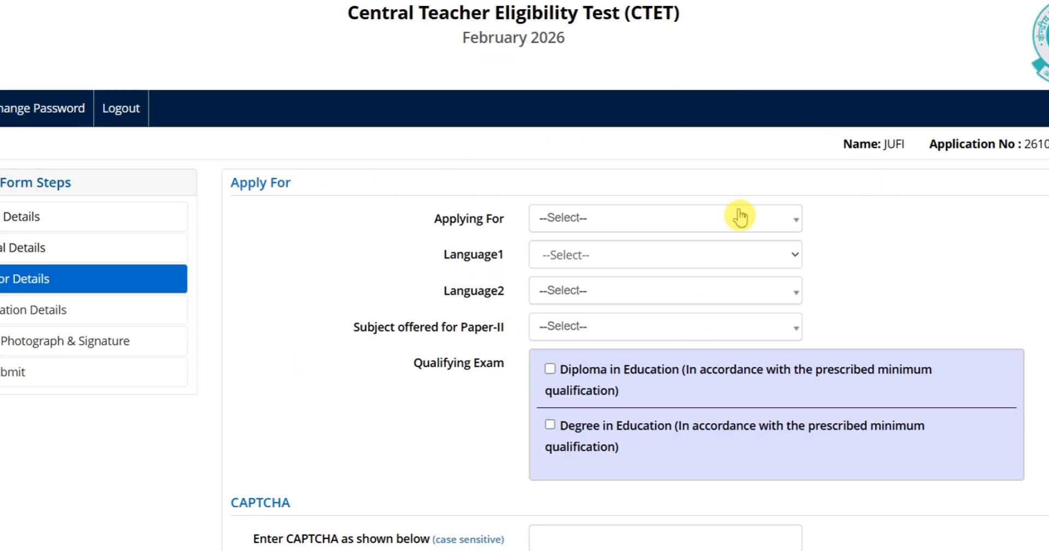
Apply for both Paper-I and Paper-II in the Applying For field
scroll(525, 276, "down", 3)
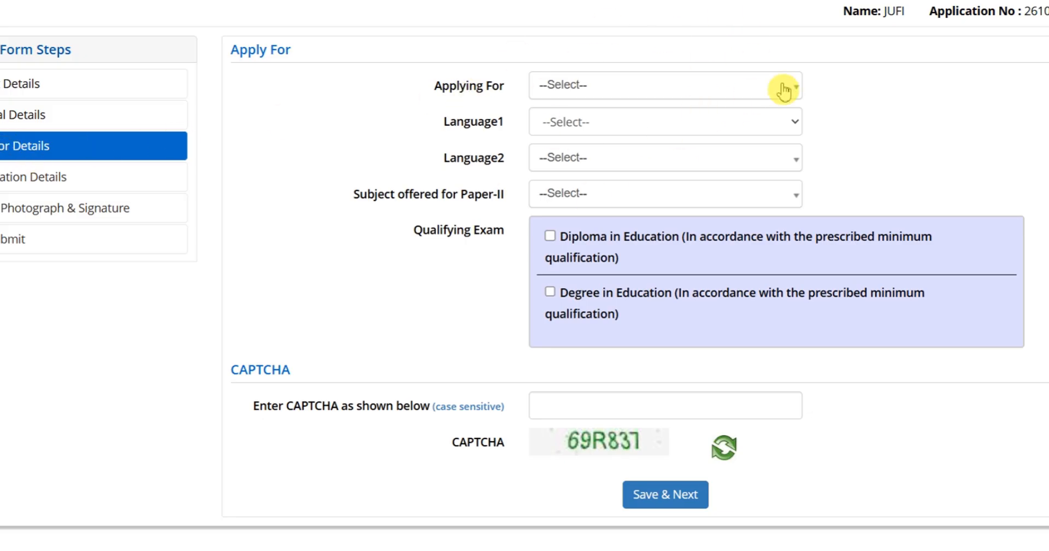
left_click(799, 91)
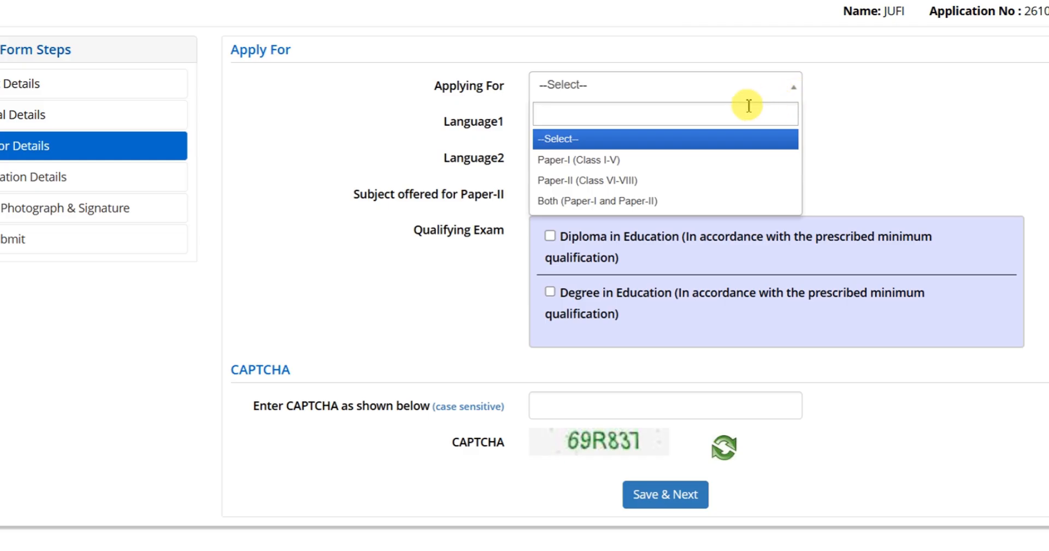
left_click(594, 164)
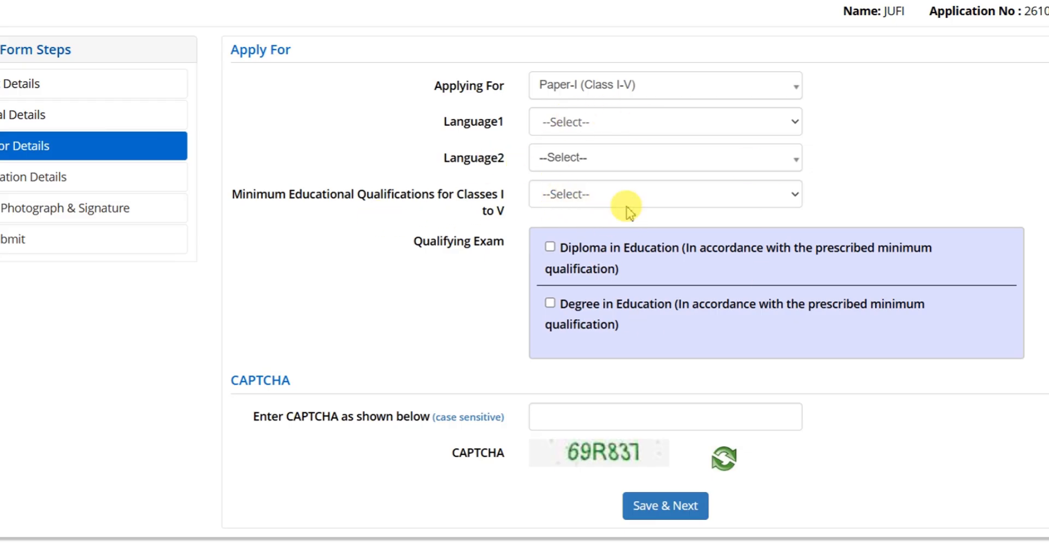
left_click(795, 94)
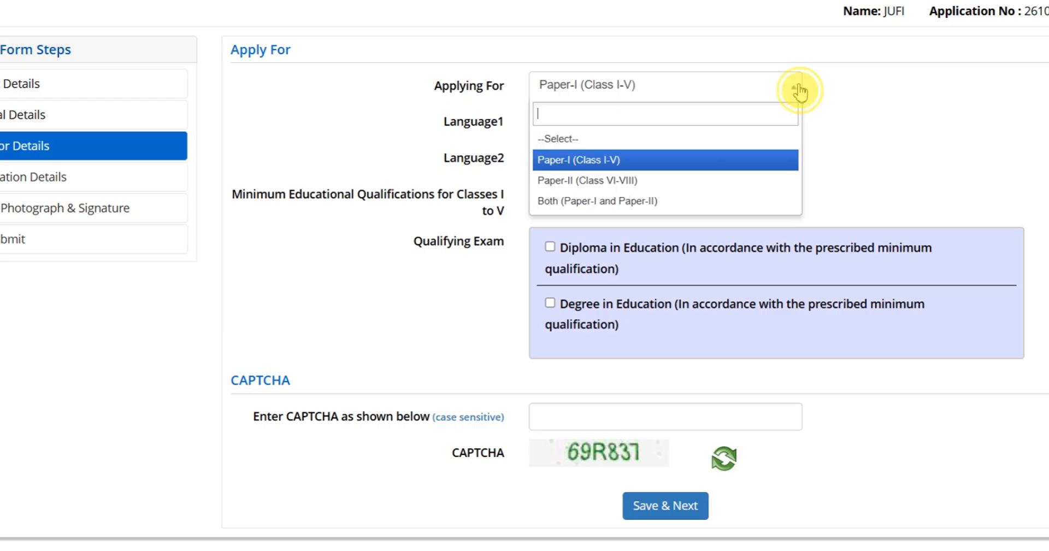
left_click(663, 182)
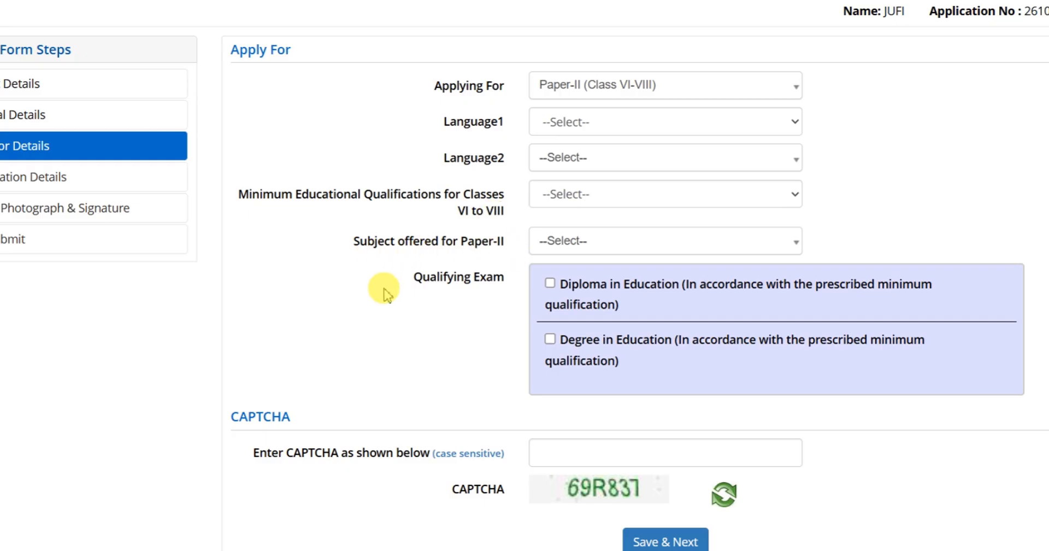
left_click(795, 87)
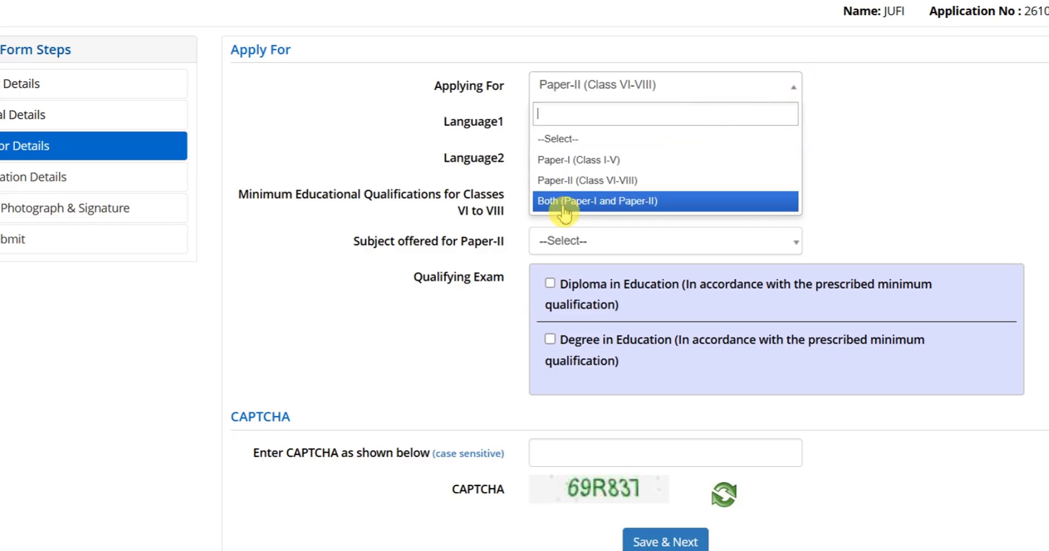
left_click(601, 201)
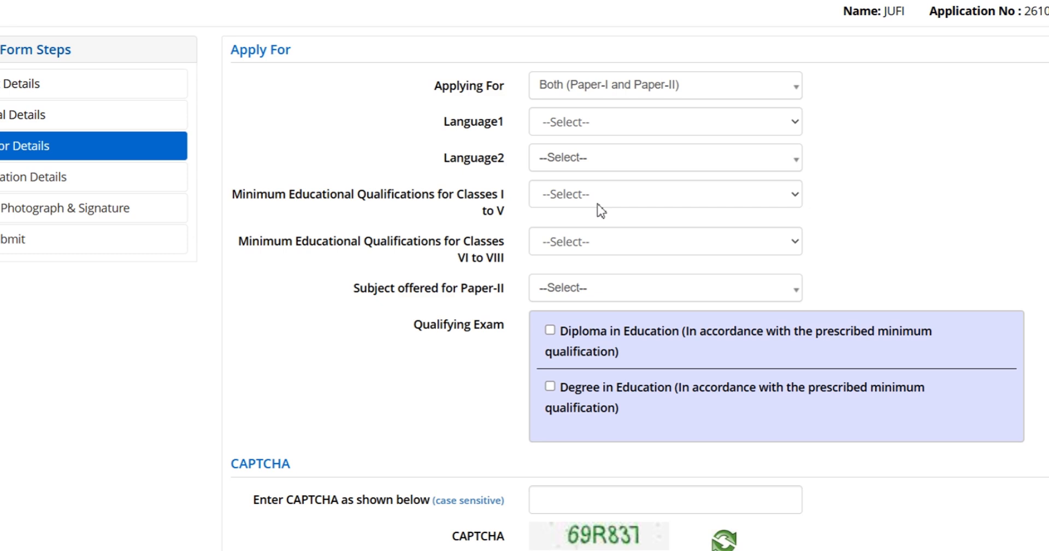
Set Language1 to Hindi and Language2 to English
left_click(796, 121)
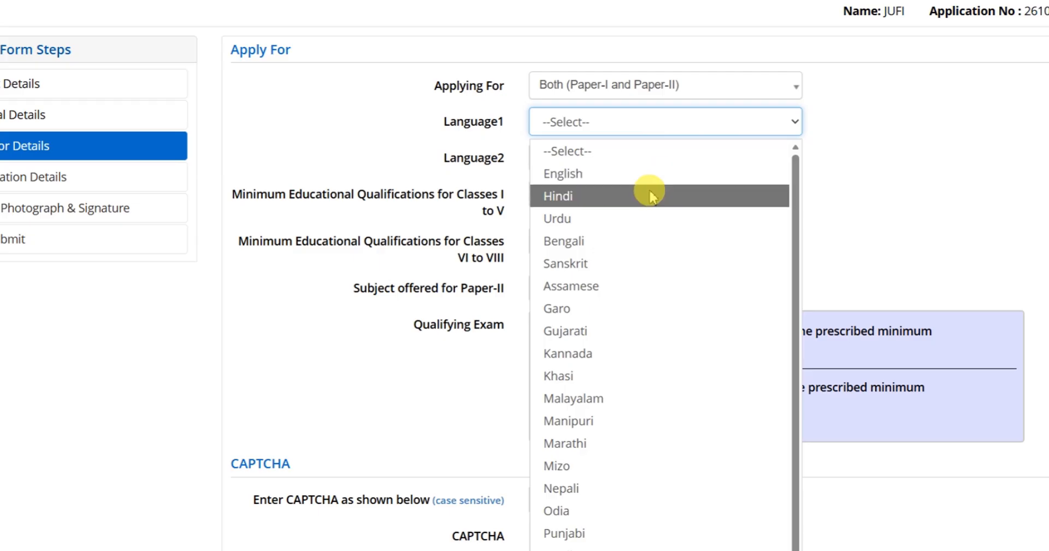
left_click(650, 197)
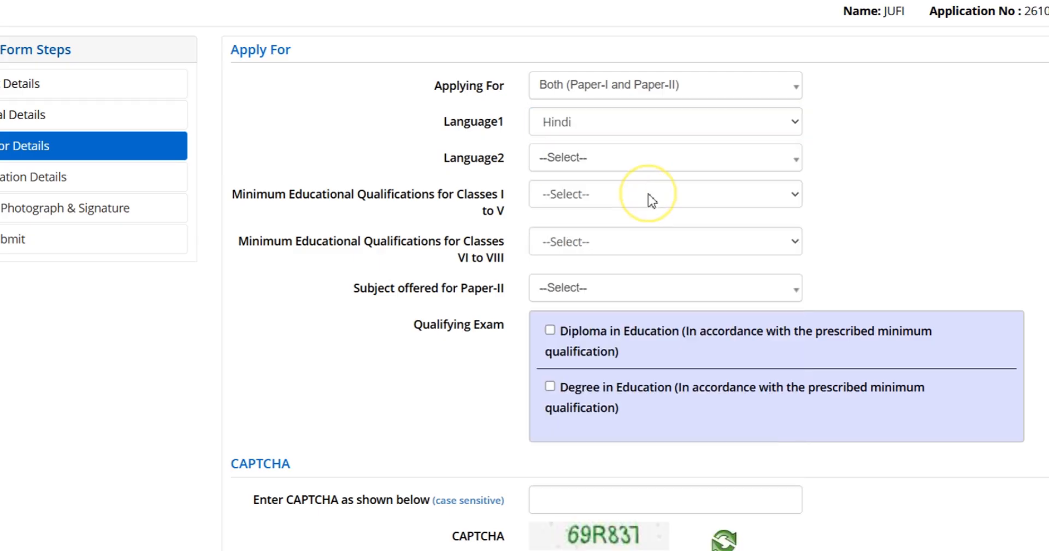
left_click(796, 164)
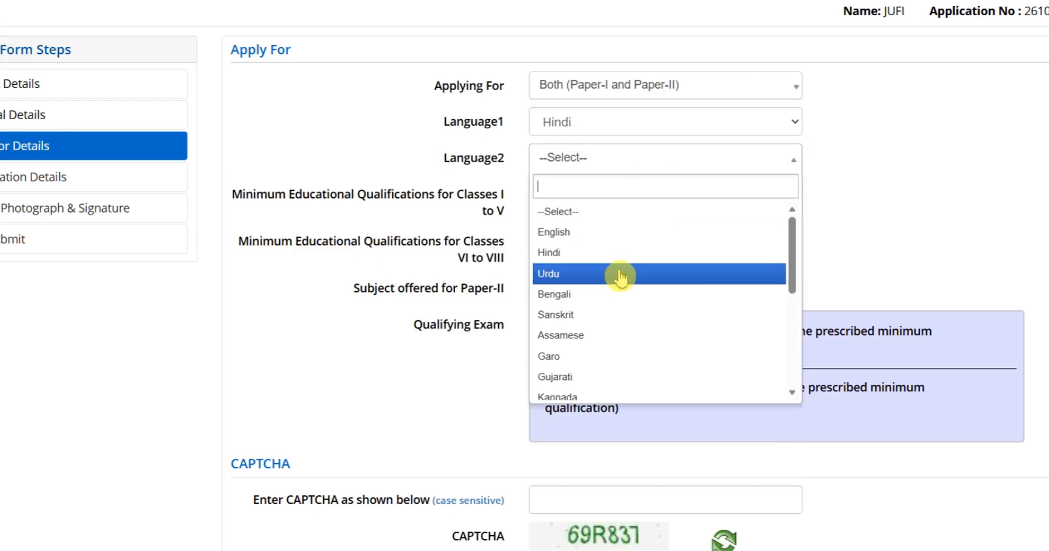
left_click(623, 239)
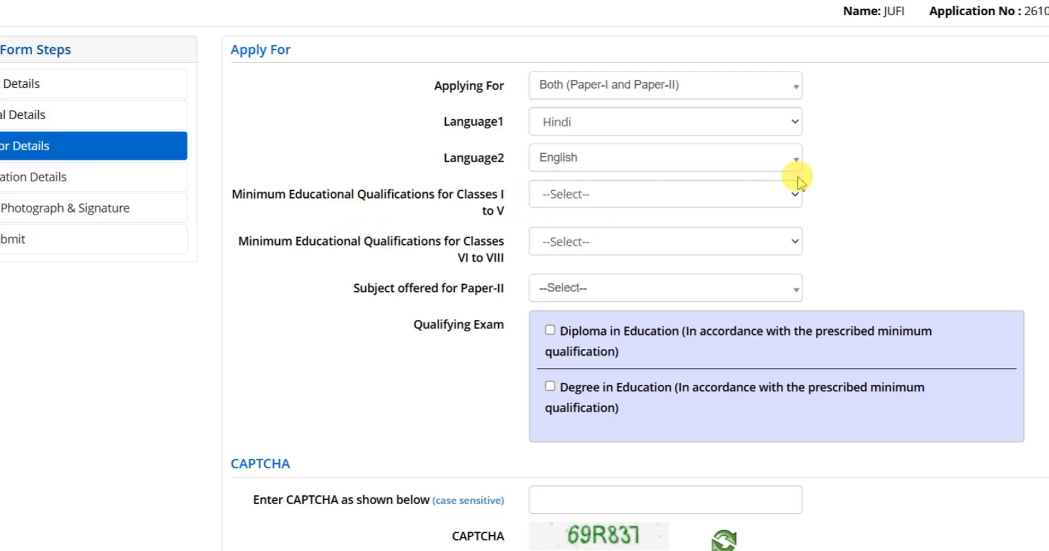
Review the qualification help table, then choose option 1 for Classes I to V
left_click(795, 198)
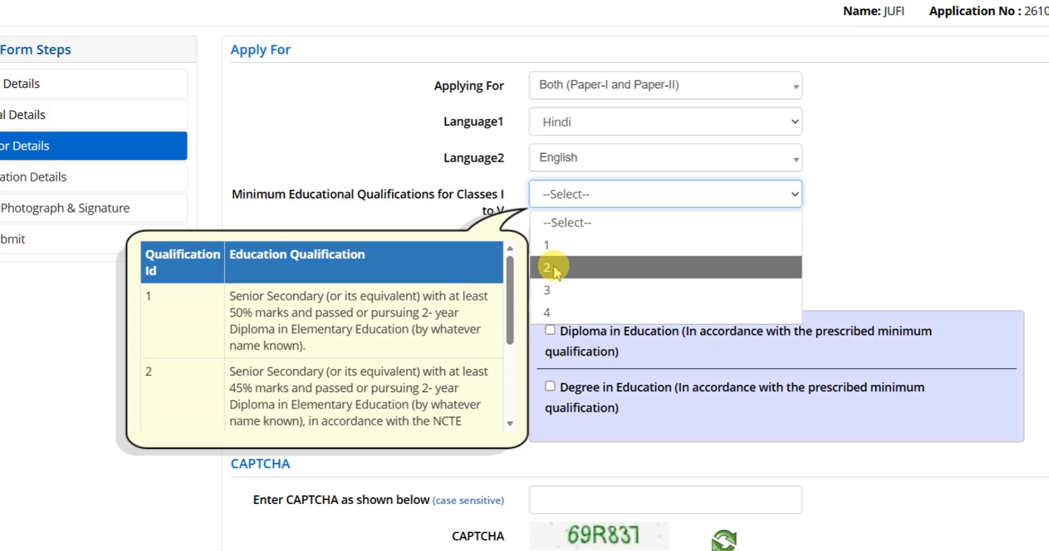
left_click(512, 309)
mouse_move(512, 309)
left_mouse_down()
mouse_move(509, 382)
mouse_move(513, 289)
left_mouse_up()
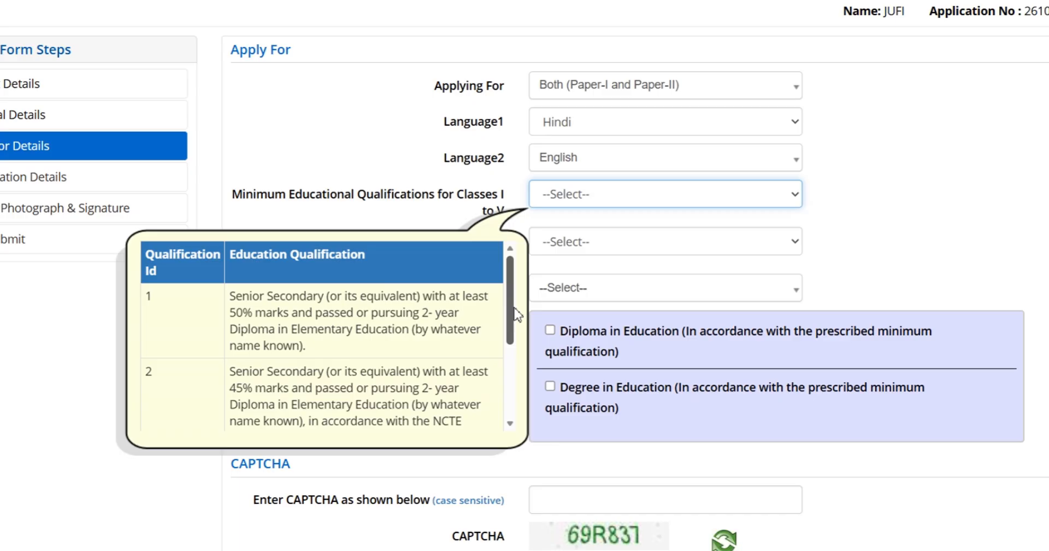
left_click_drag(512, 314, 512, 363)
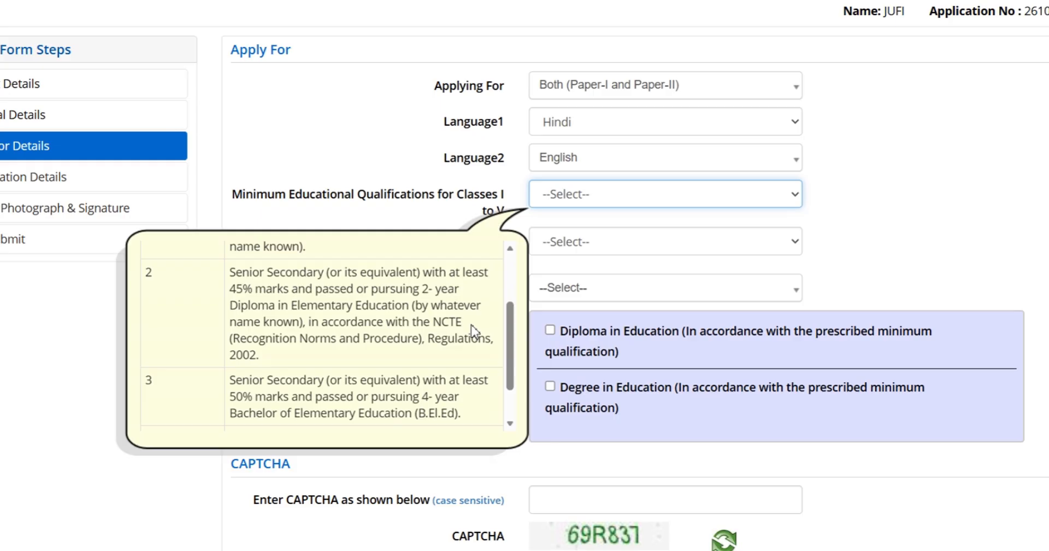
left_click_drag(508, 329, 510, 373)
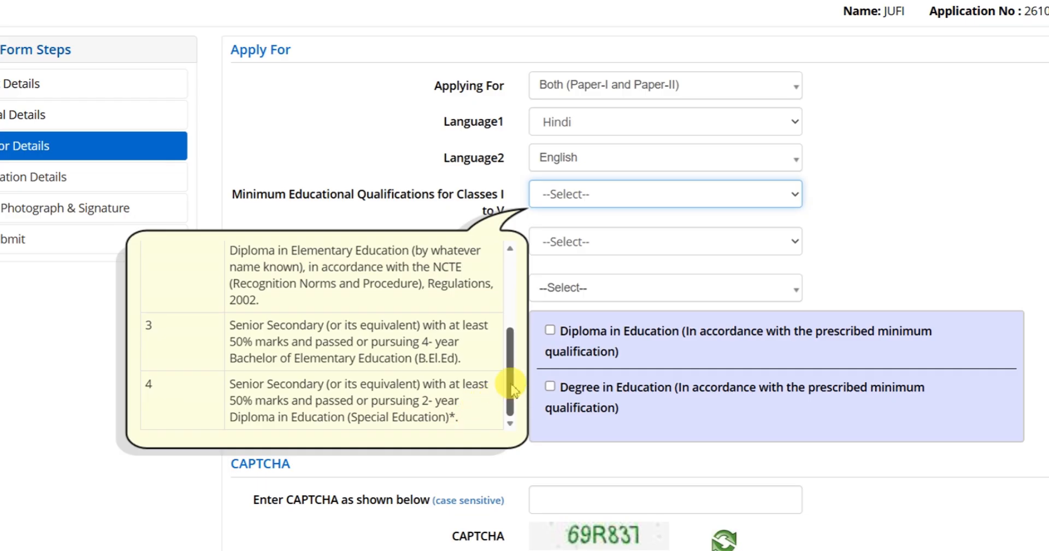
left_click_drag(514, 389, 497, 186)
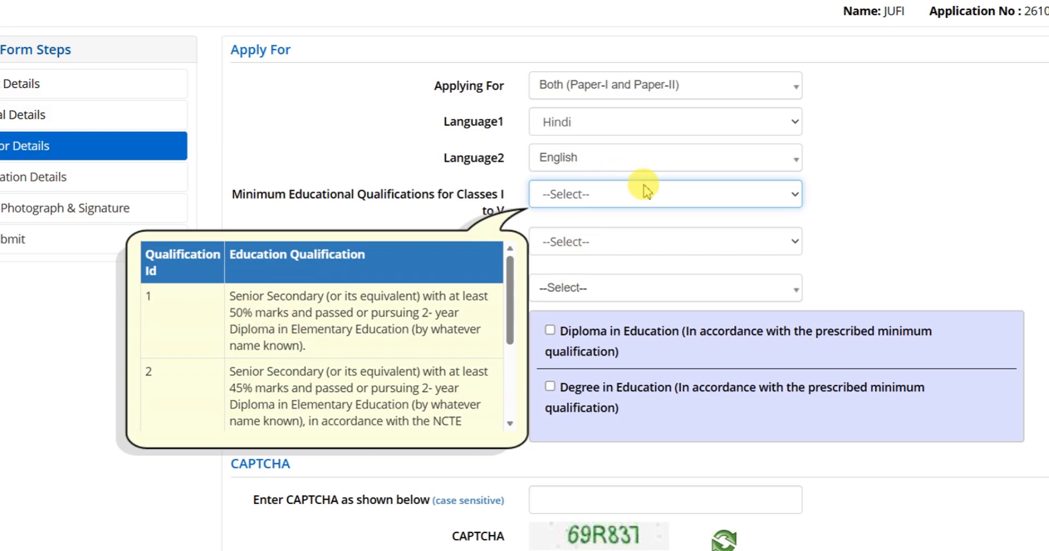
left_click(797, 195)
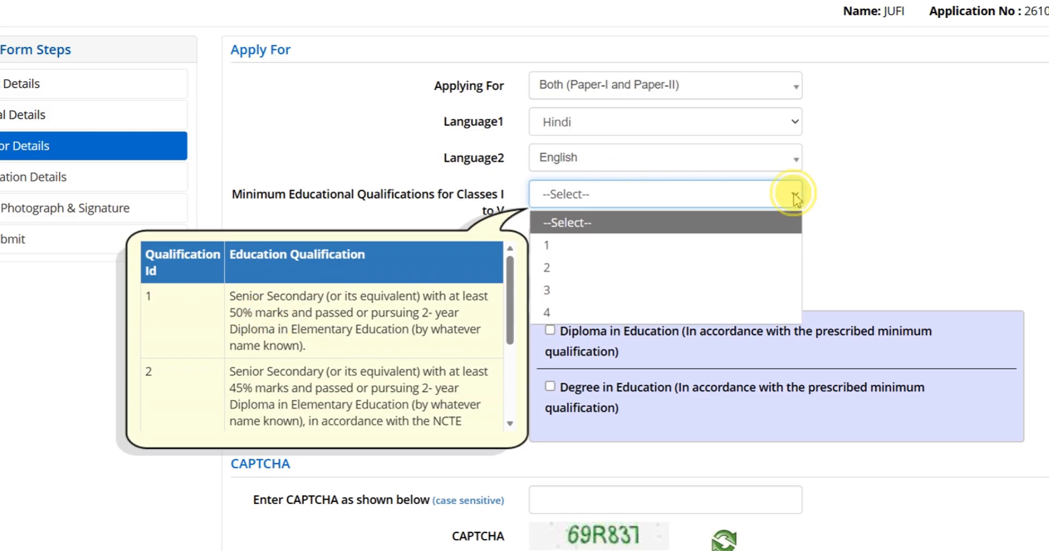
left_click(709, 247)
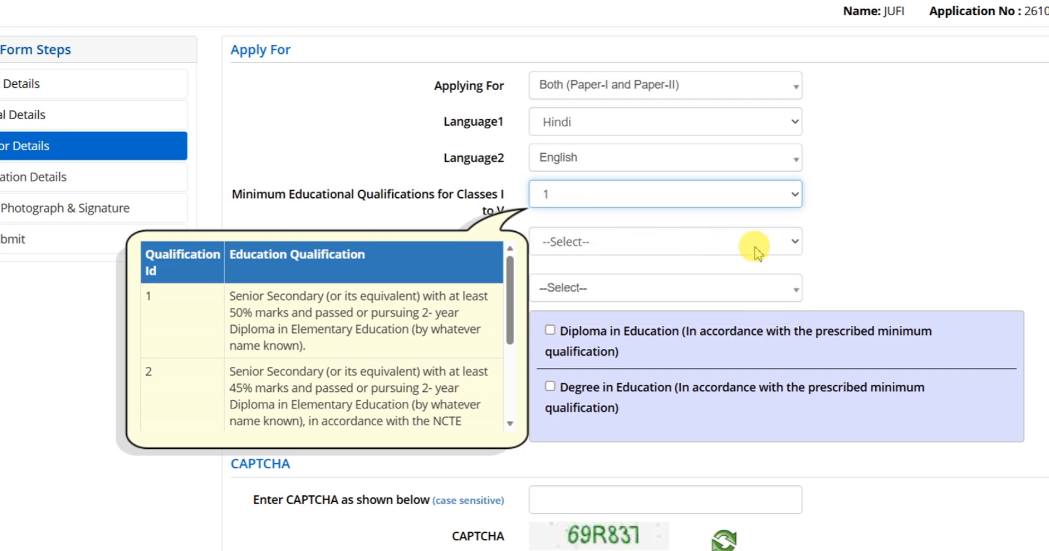
left_click(797, 241)
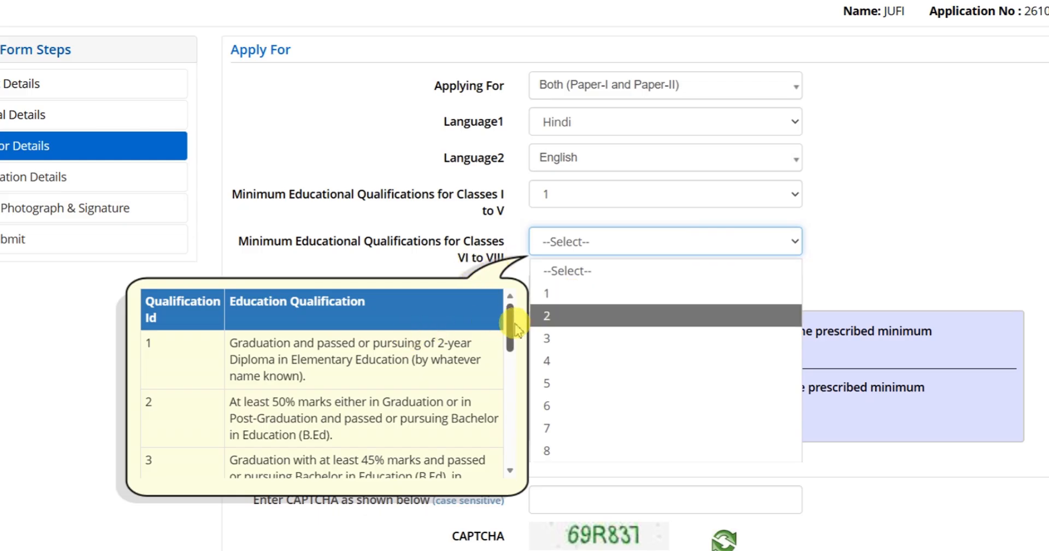
mouse_move(514, 331)
left_mouse_down()
mouse_move(520, 432)
mouse_move(518, 355)
mouse_move(500, 323)
left_mouse_up()
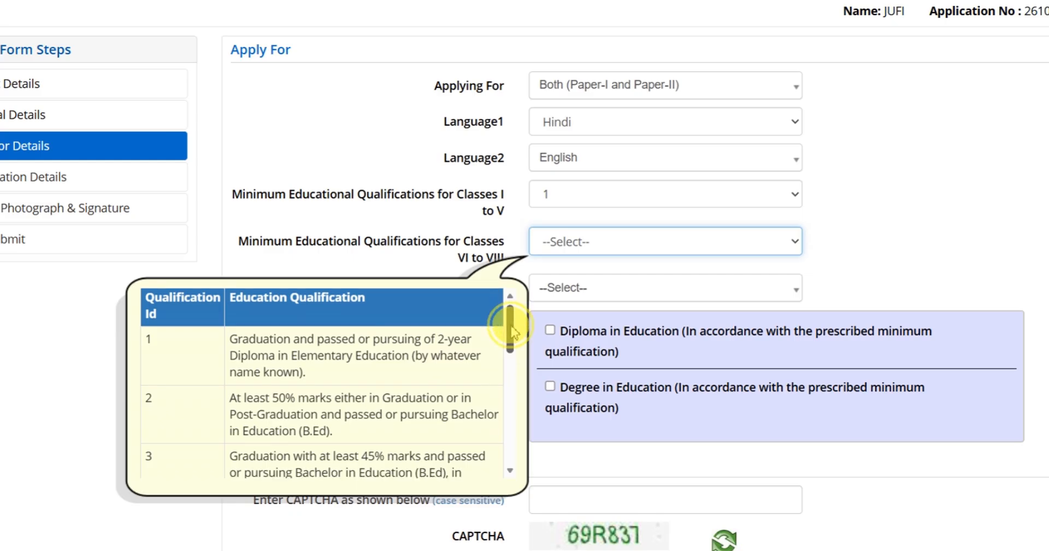
left_click_drag(511, 328, 511, 346)
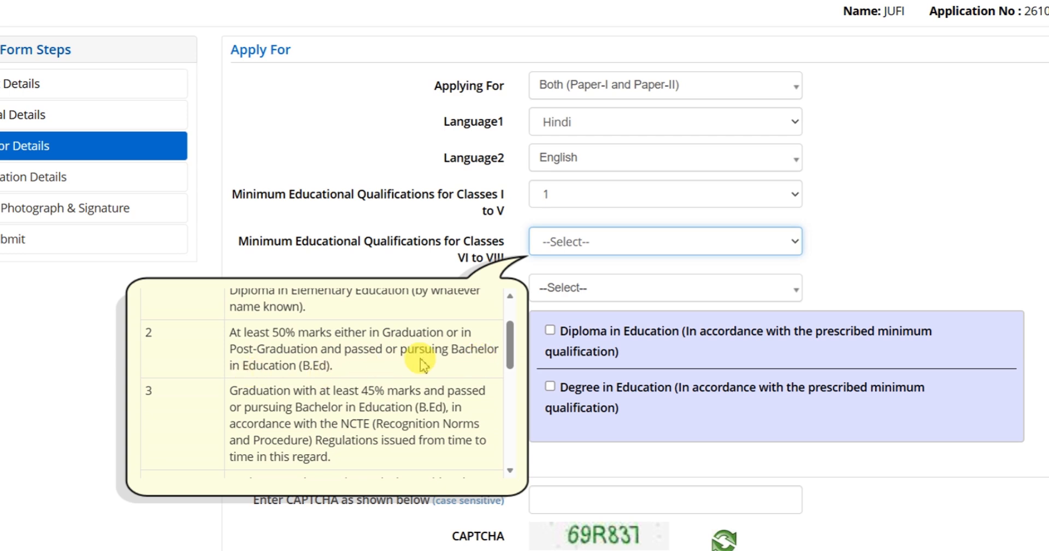
left_click_drag(515, 352, 514, 378)
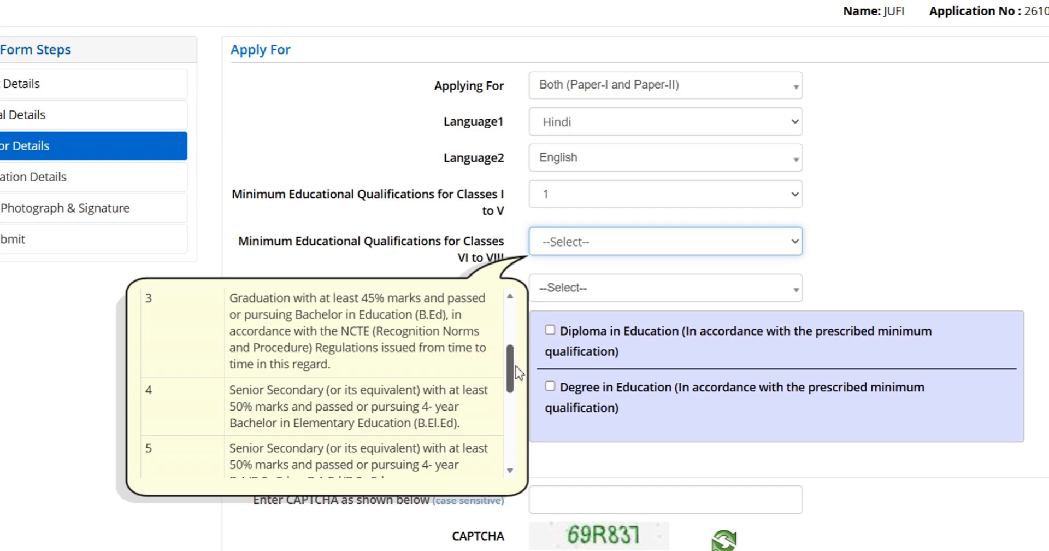
left_click_drag(518, 374, 518, 391)
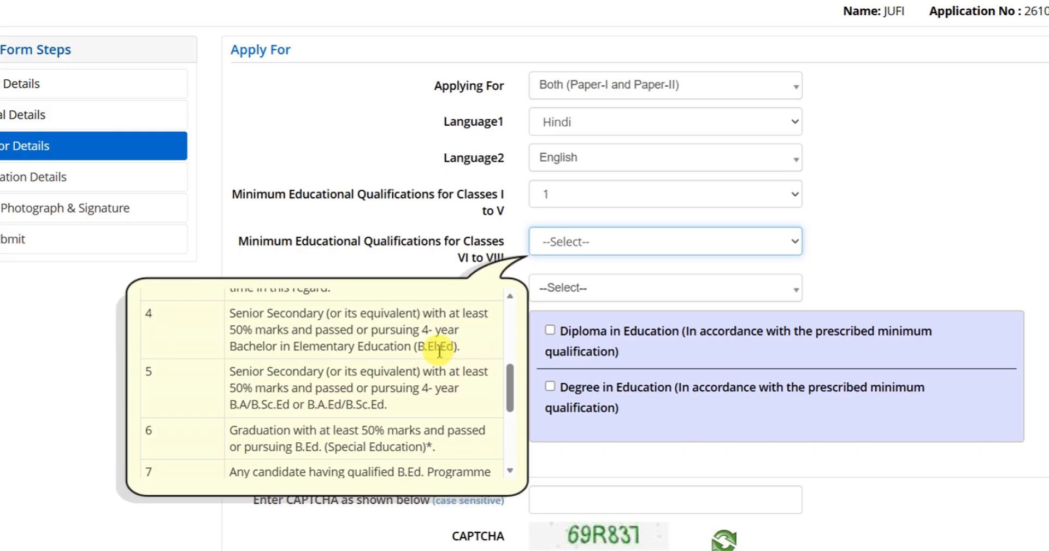
left_click_drag(508, 373, 508, 396)
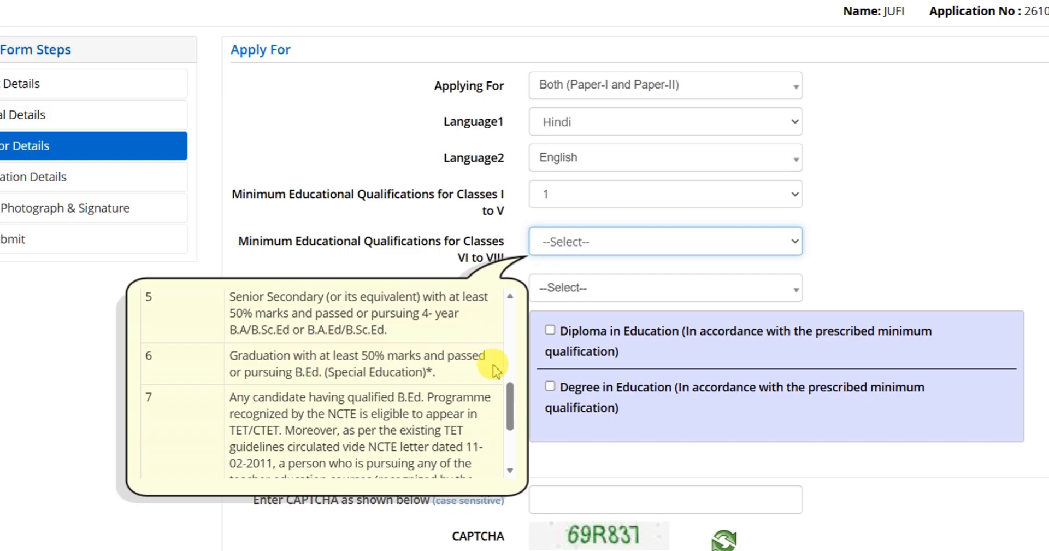
scroll(513, 417, "down", 1)
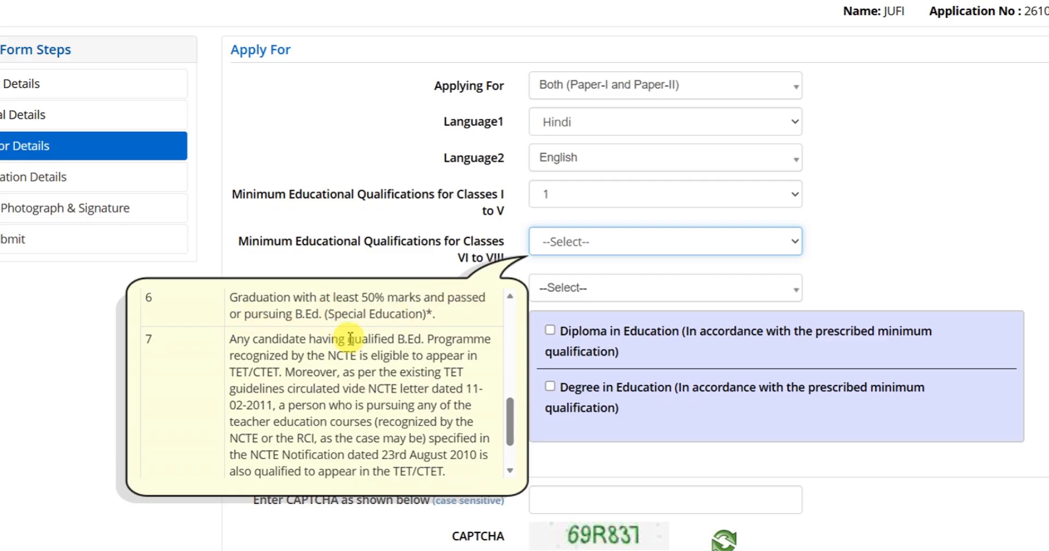
left_click_drag(511, 424, 505, 333)
left_click(397, 383)
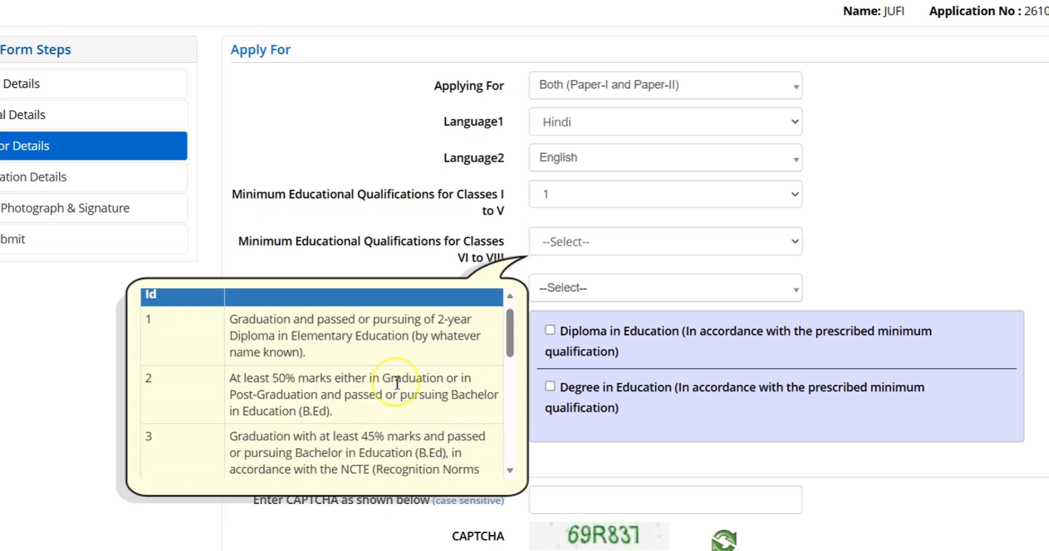
Choose qualification 2 for Classes VI–VIII, tick Degree in Education, and select Social Science for Paper-II
left_click(795, 245)
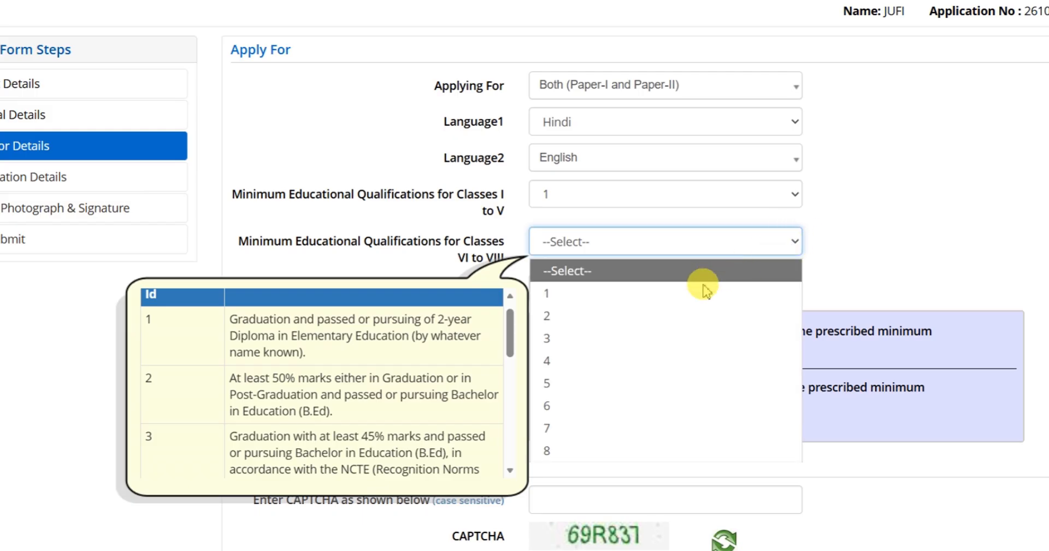
left_click(653, 316)
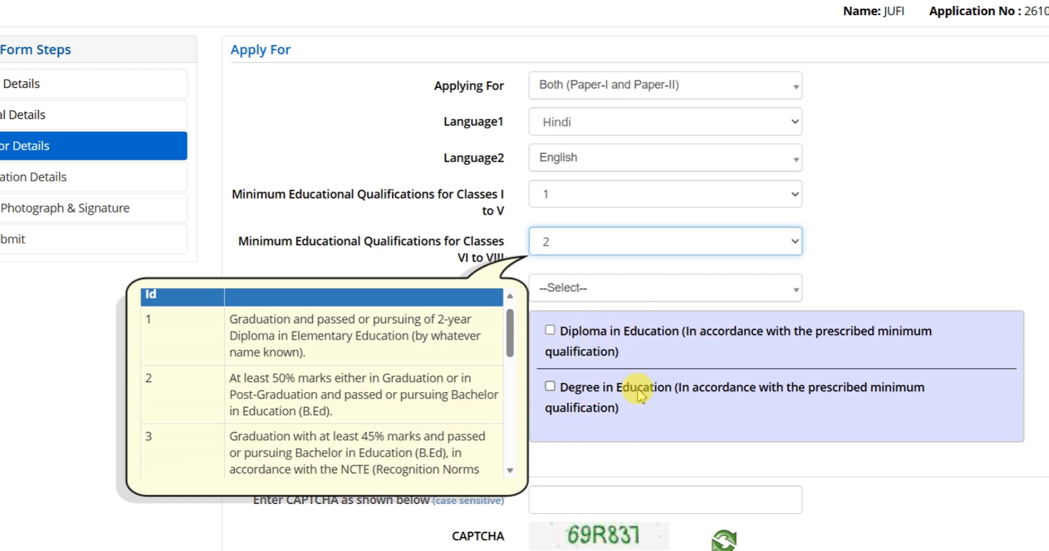
left_click(550, 385)
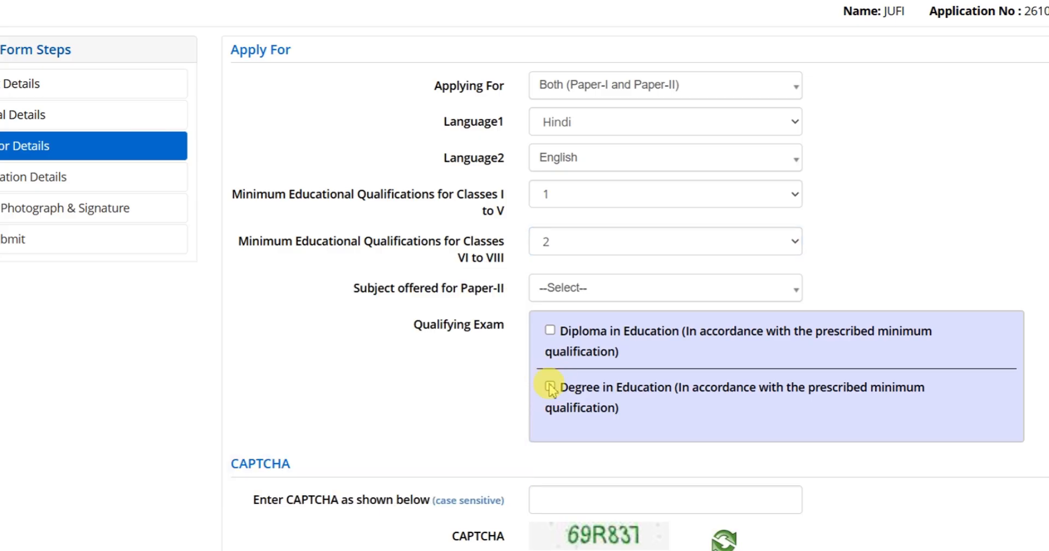
left_click(549, 386)
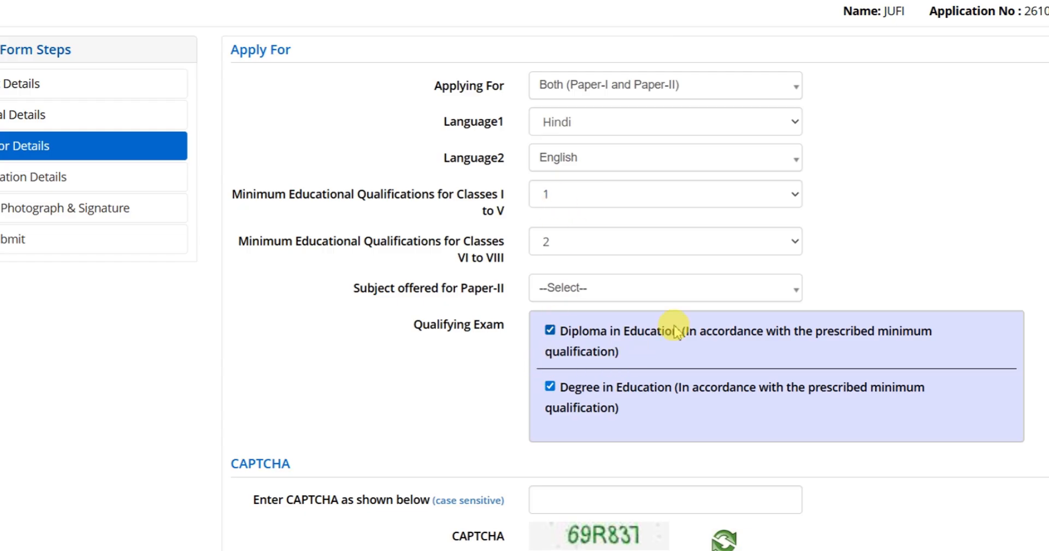
left_click(791, 296)
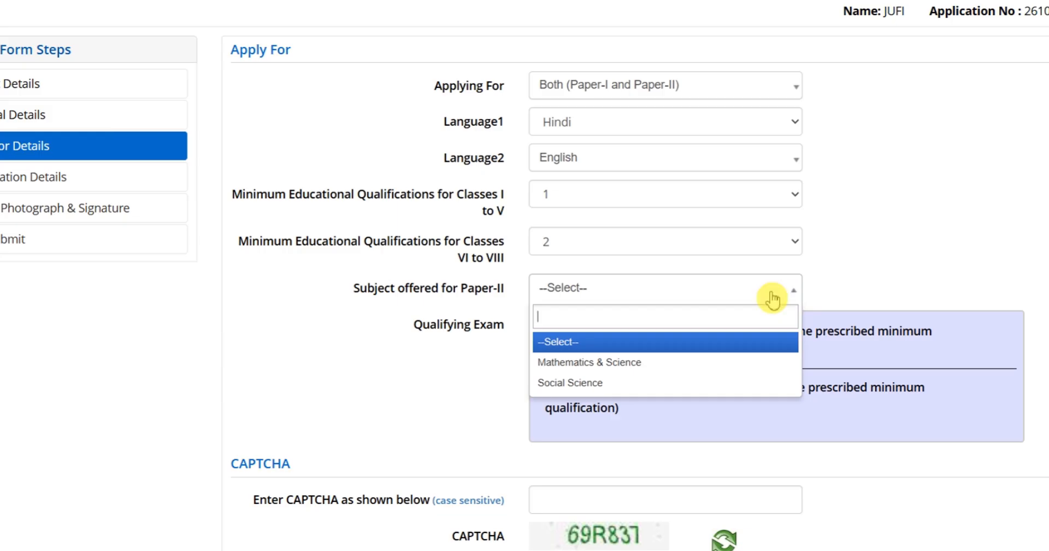
left_click(617, 389)
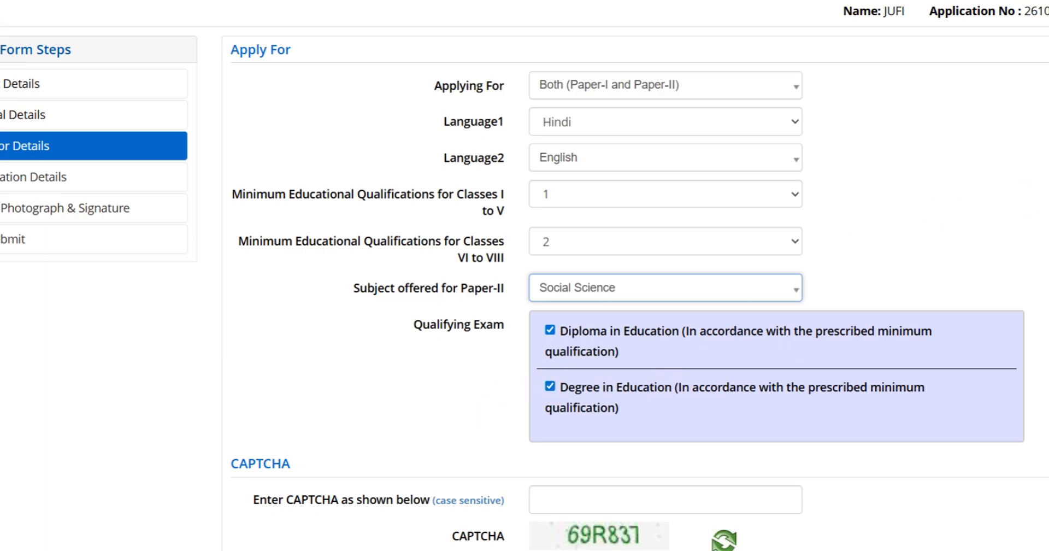
Scroll down the Apply For form toward the CAPTCHA and Save & Next
scroll(524, 275, "down", 2)
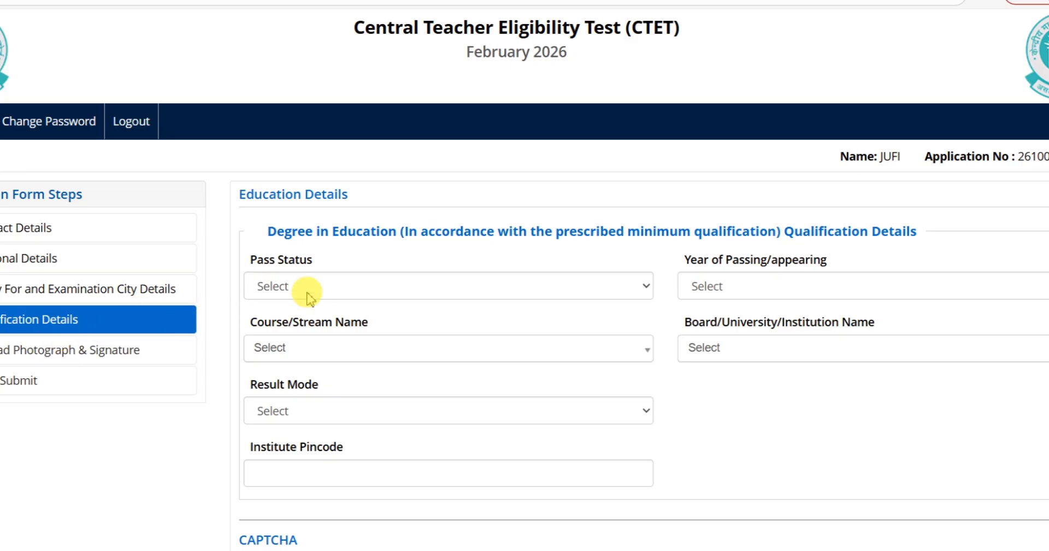
Mark the Degree in Education pass status as Appearing with 2026 as the year
left_click(648, 288)
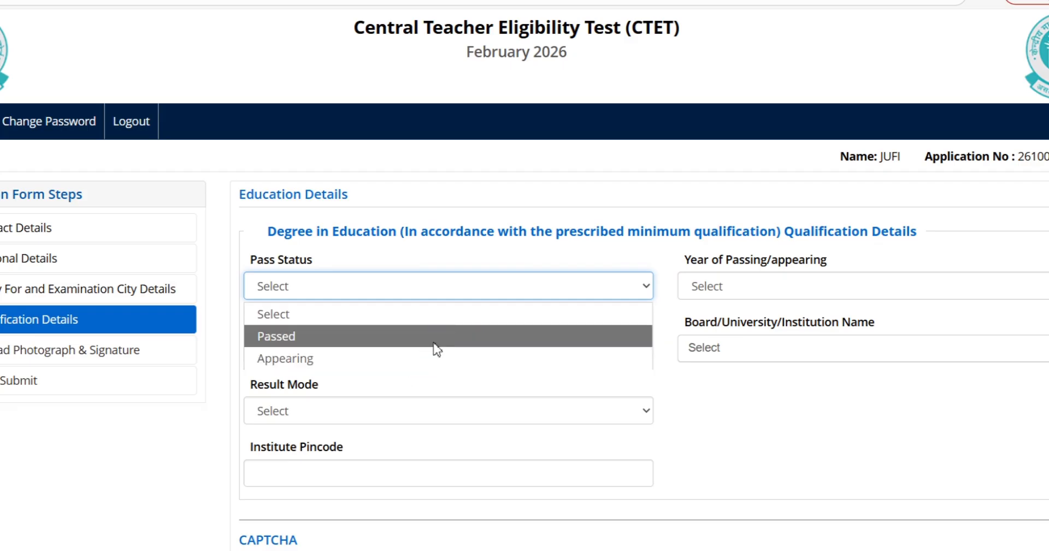
left_click(404, 365)
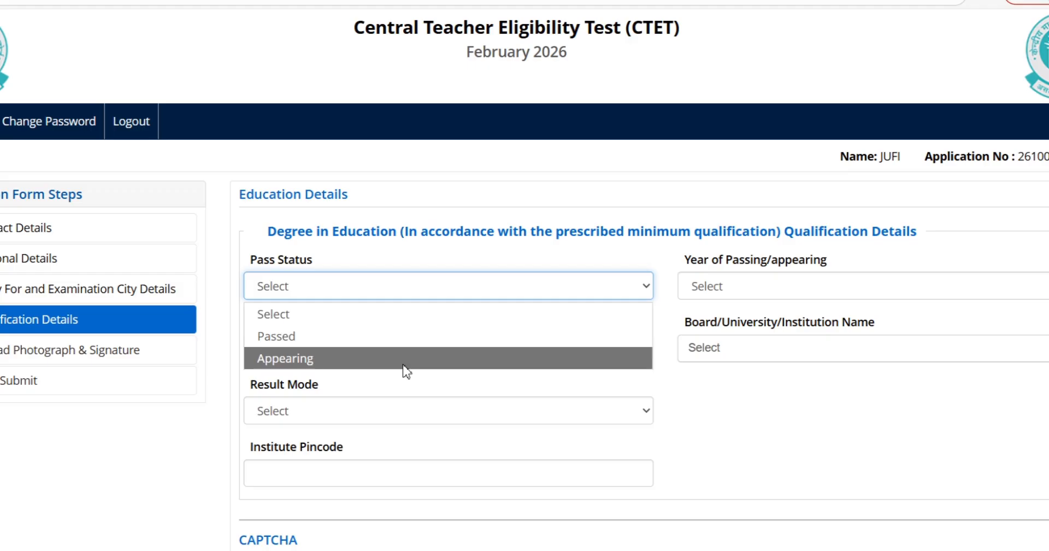
left_click(403, 364)
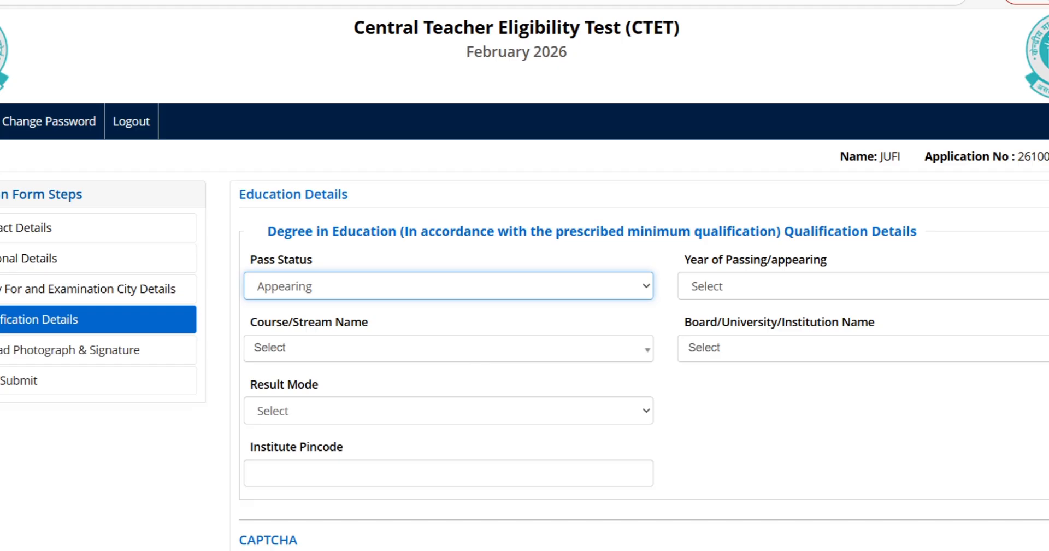
left_click(1041, 285)
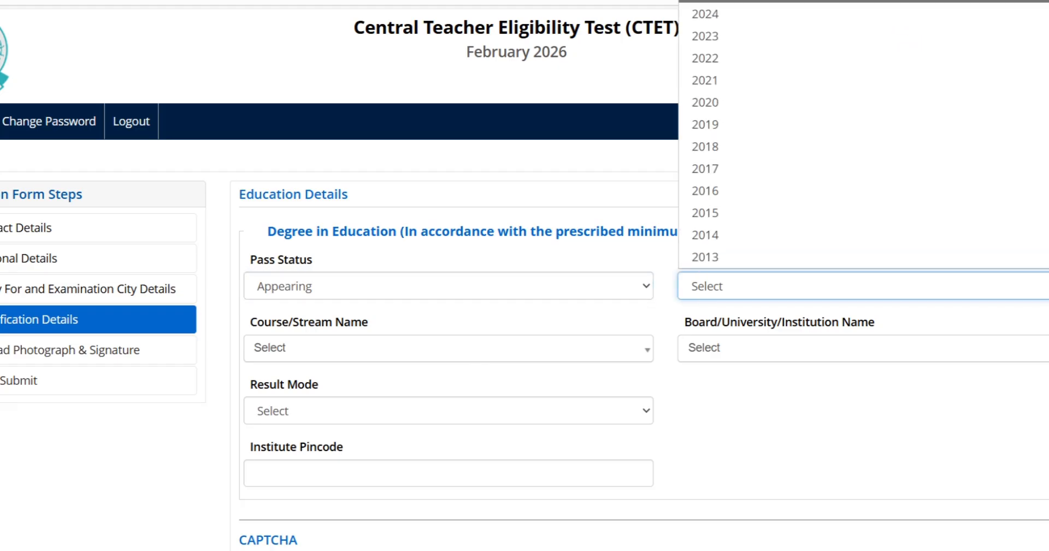
left_click(891, 1)
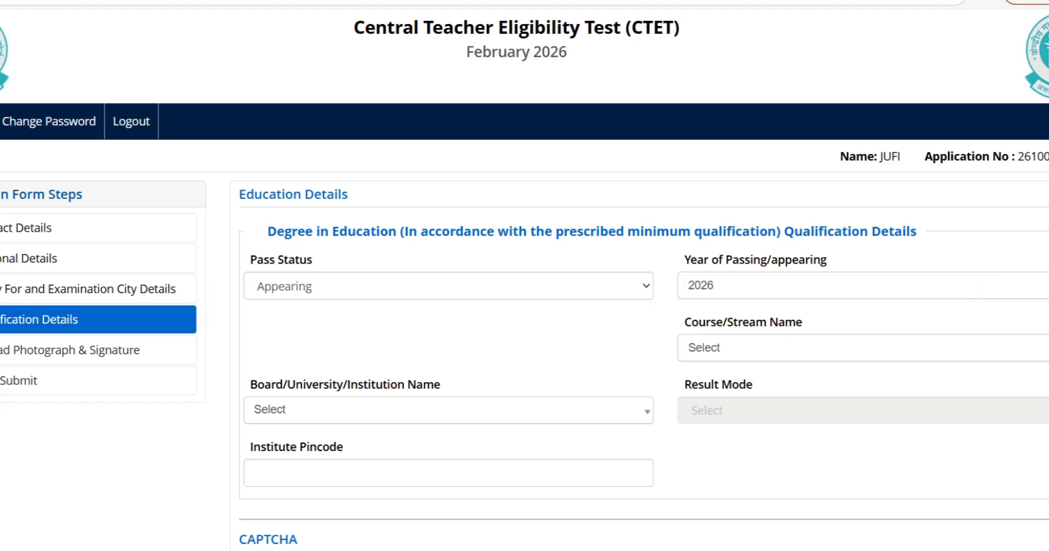
scroll(524, 279, "down", 2)
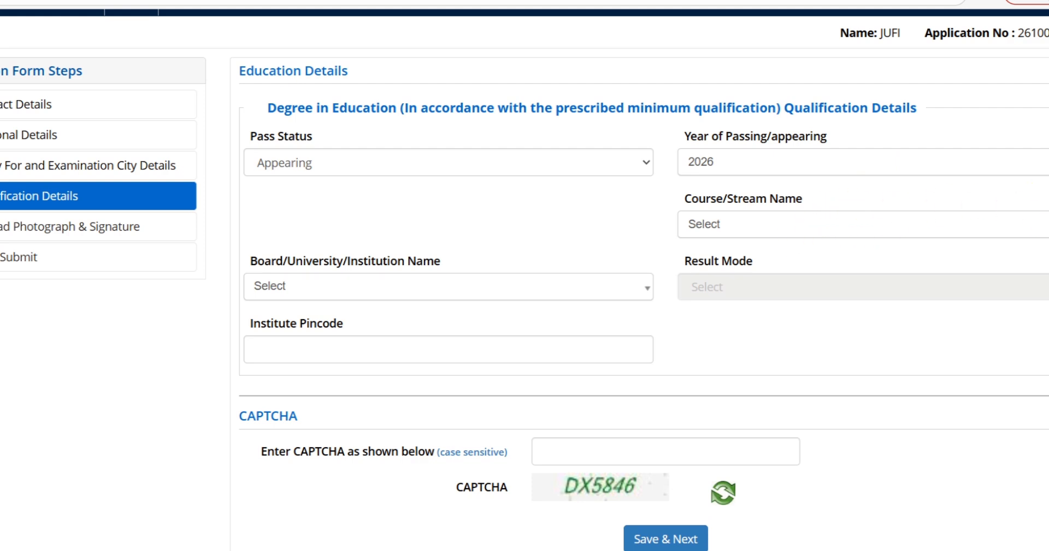
Set the Course/Stream Name to Education/Elementry Education etc
left_click(1036, 224)
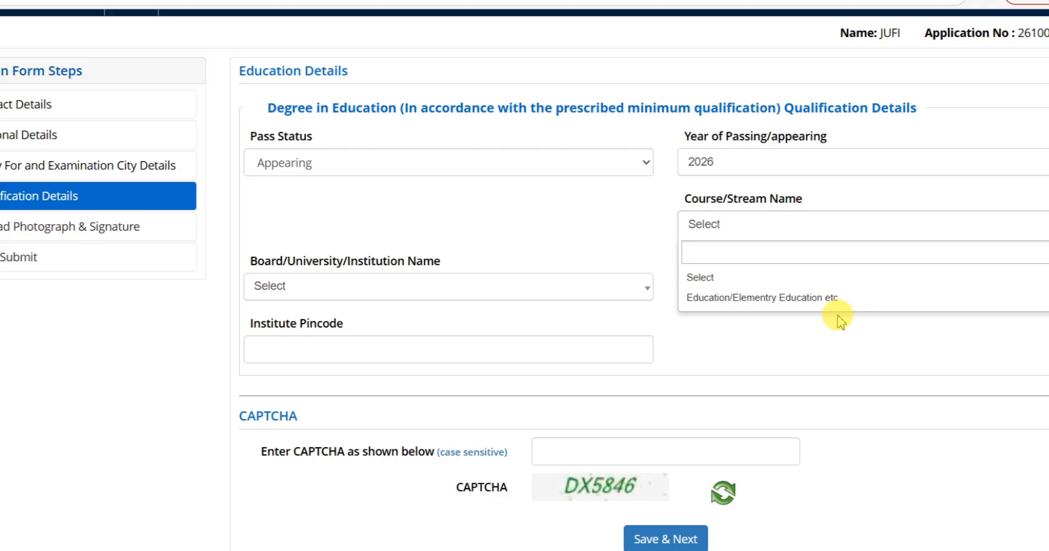
left_click(818, 304)
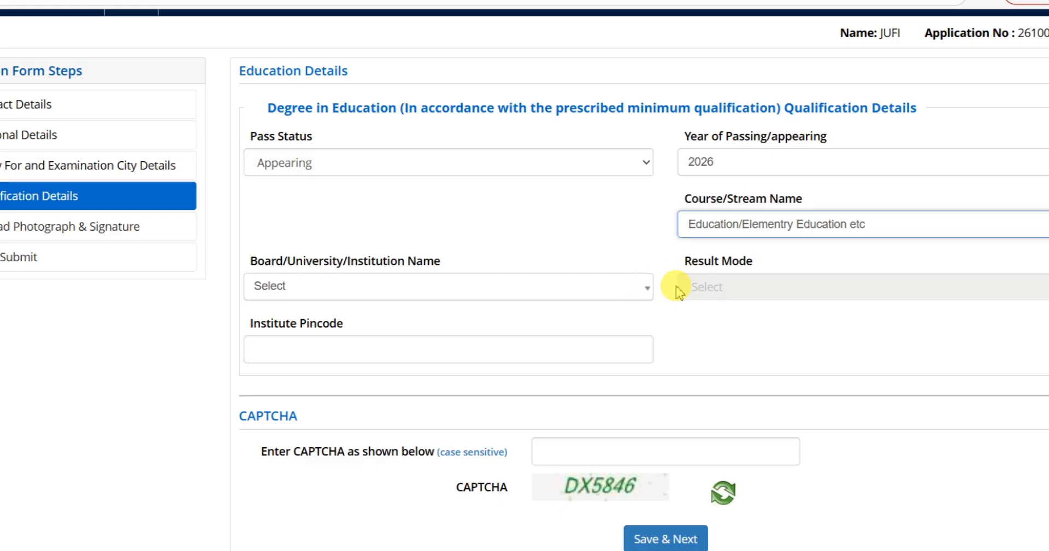
left_click(280, 290)
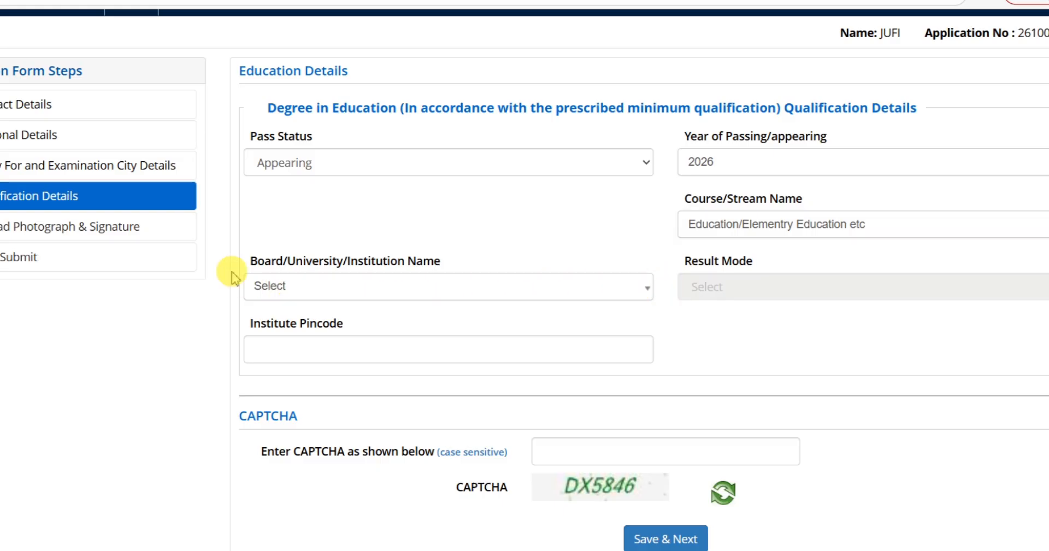
Search the Board/University list for MDU, then save the education details
left_click(647, 294)
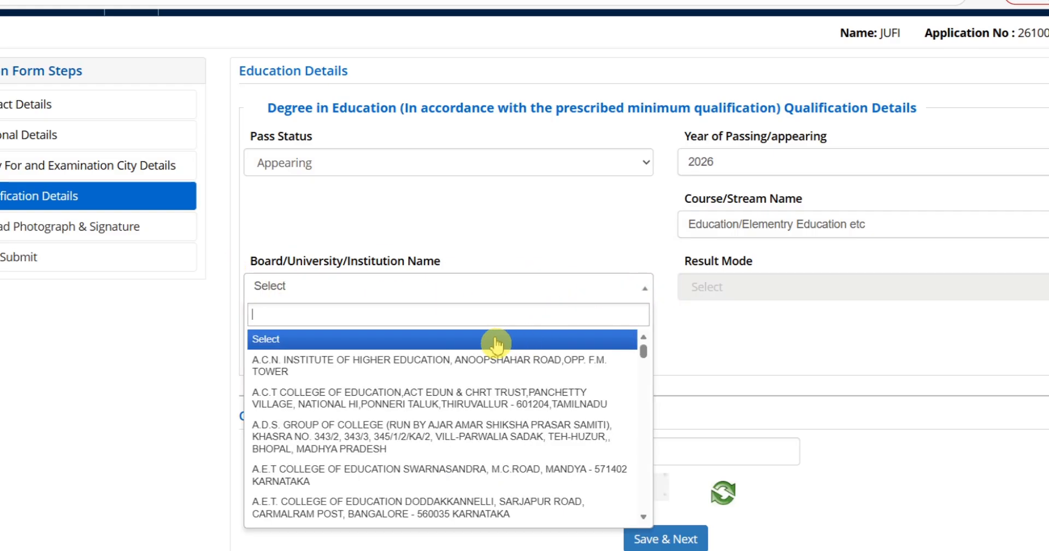
type("M")
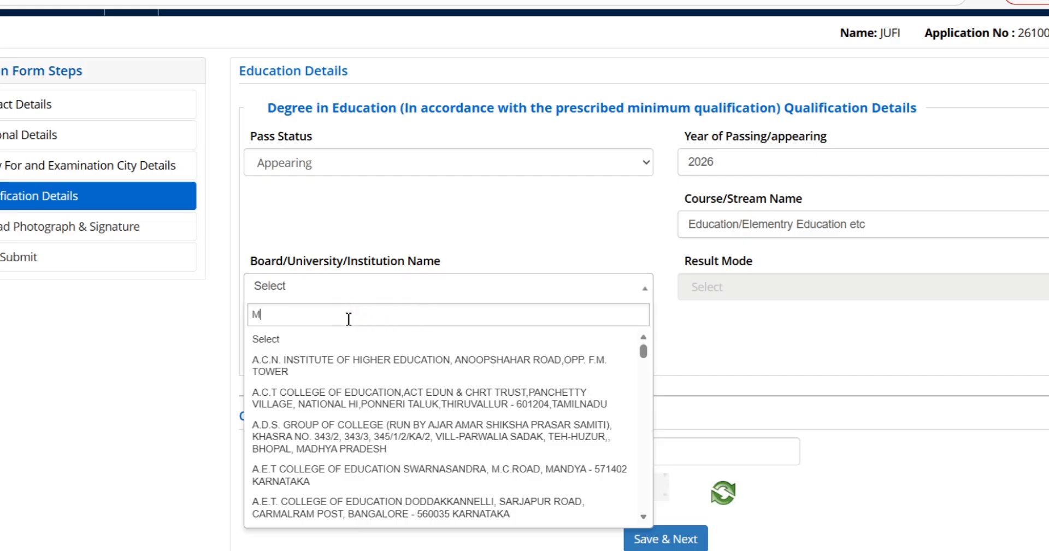
type("DU")
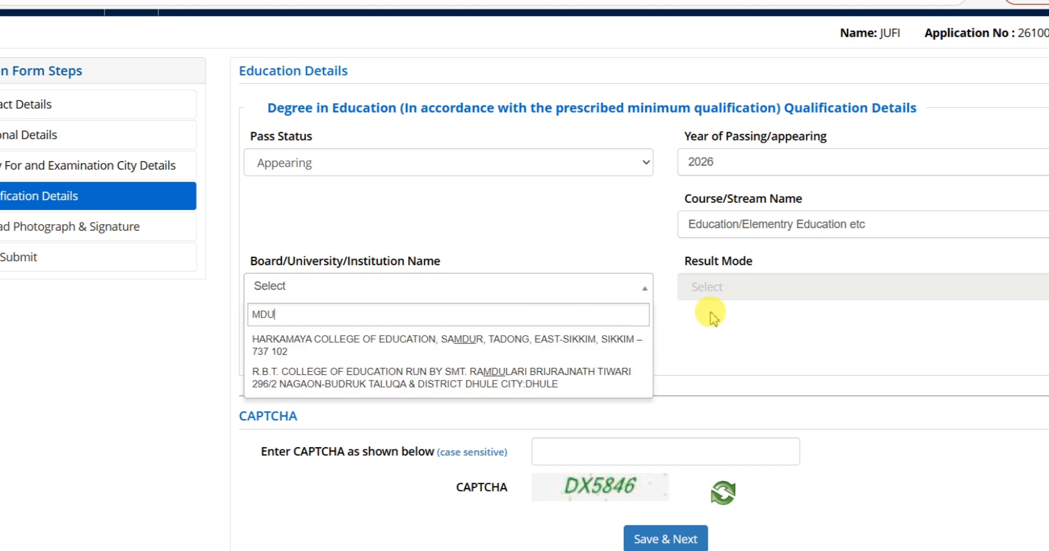
left_click(733, 323)
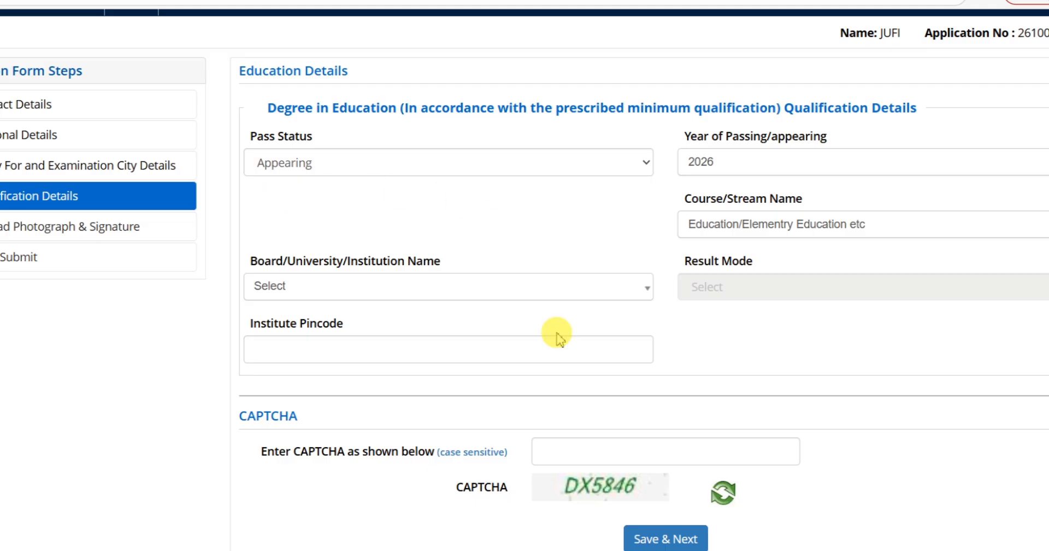
left_click(620, 351)
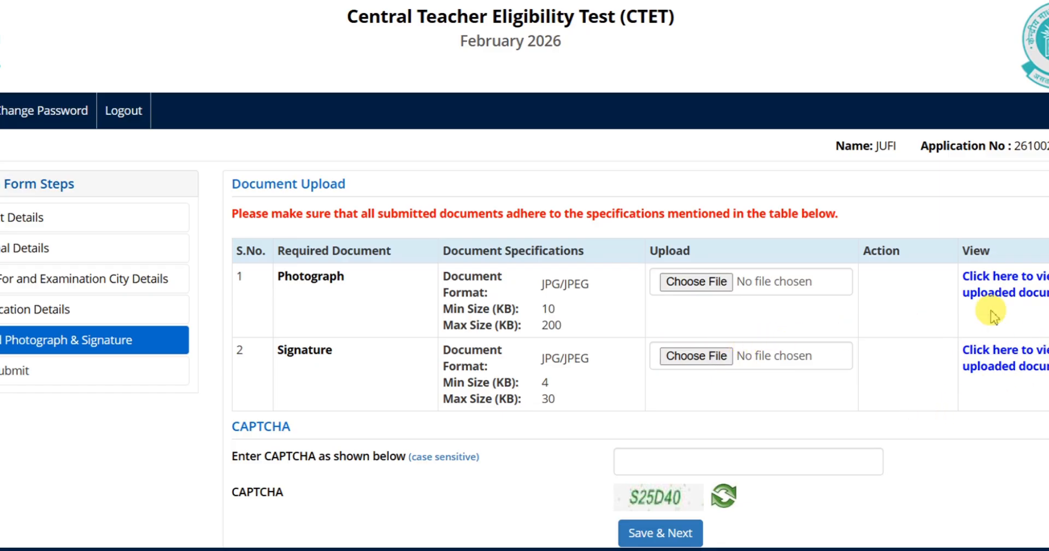
Enter the Document Upload CAPTCHA, save, and confirm final document submission
left_click(634, 461)
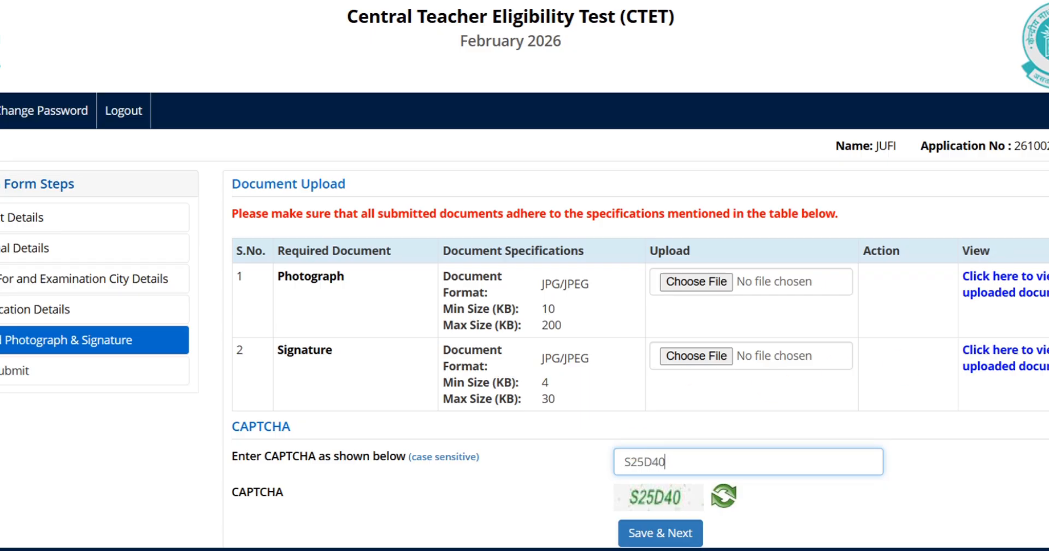
scroll(525, 273, "down", 1)
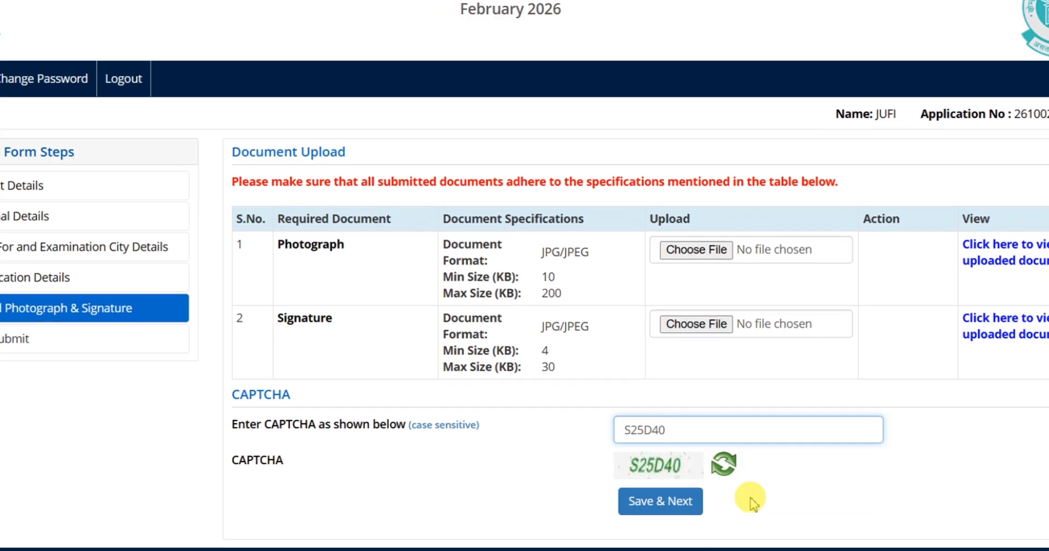
left_click(652, 509)
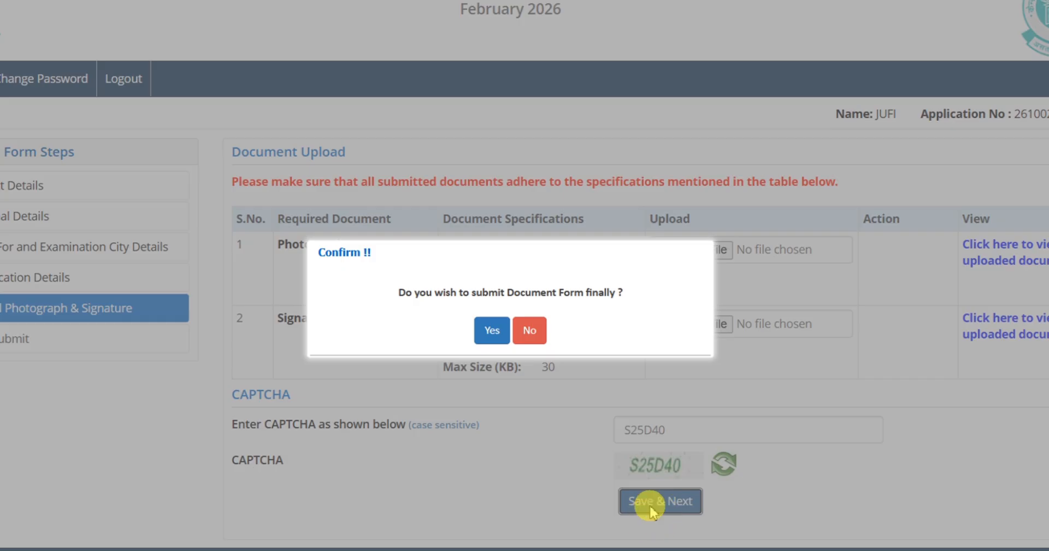
left_click(493, 327)
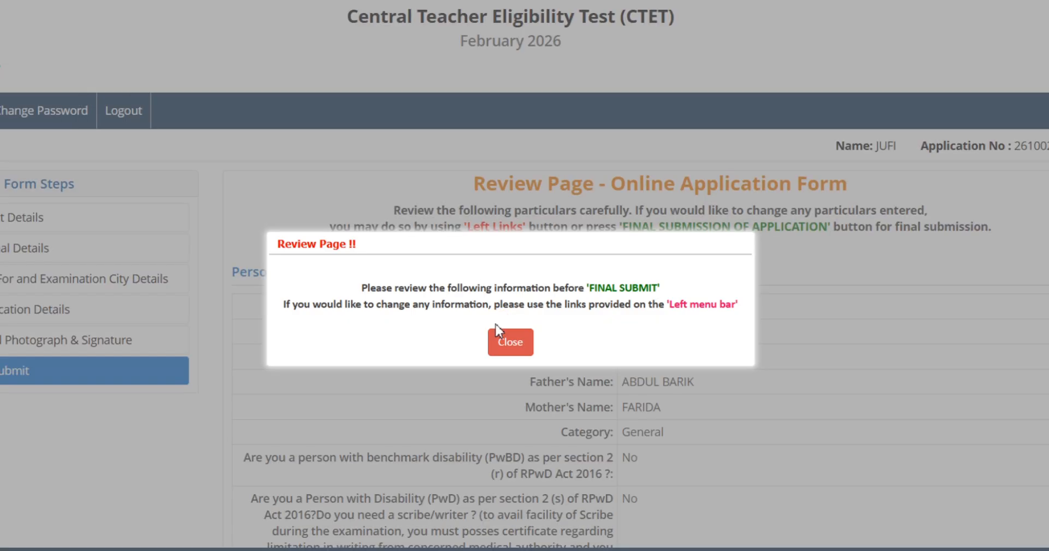
Close the Review Page notice to reach the Current Status dashboard
left_click(521, 341)
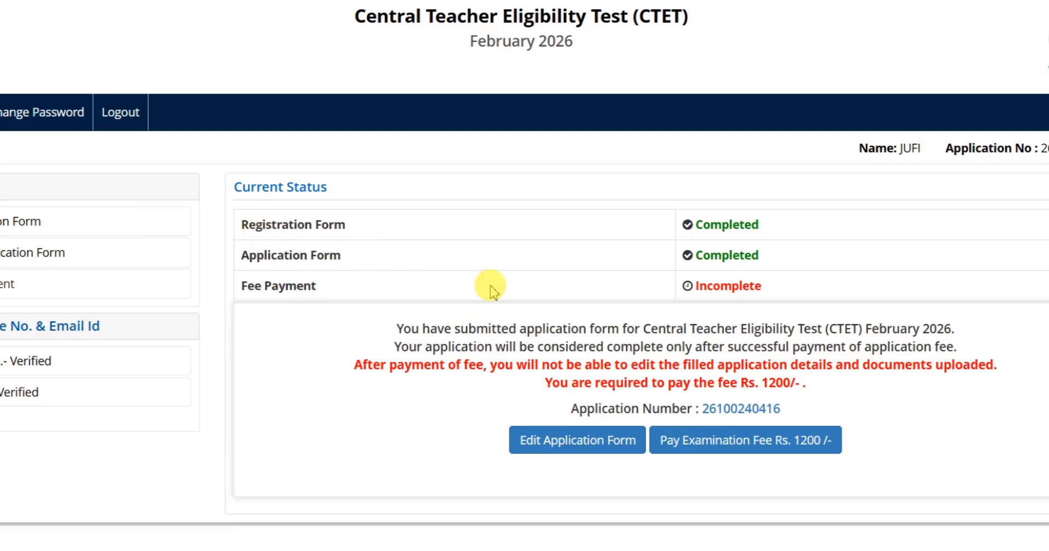